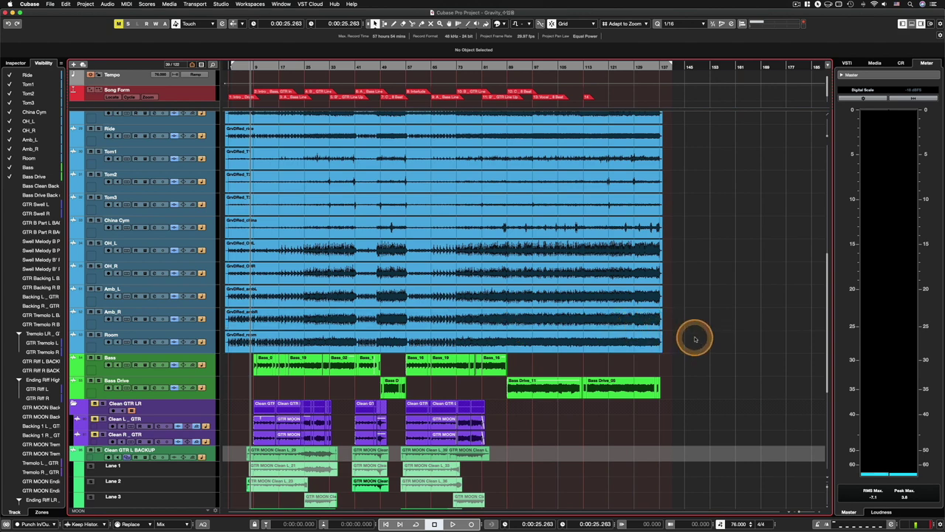
# Select all the drum audio events from the Kick_In track down to the Room track
pyautogui.moveTo(695, 336); pyautogui.dragTo(269, 162)
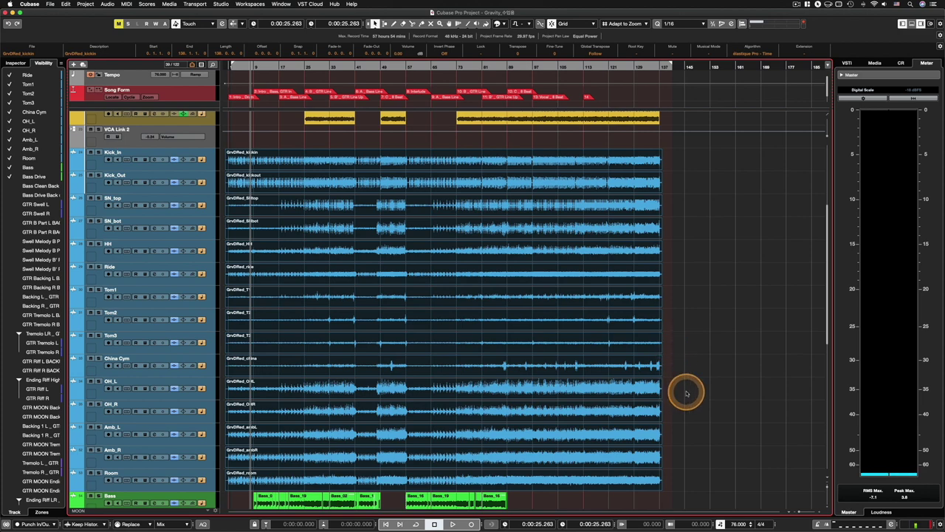
pyautogui.scroll(-10, 704, 398)
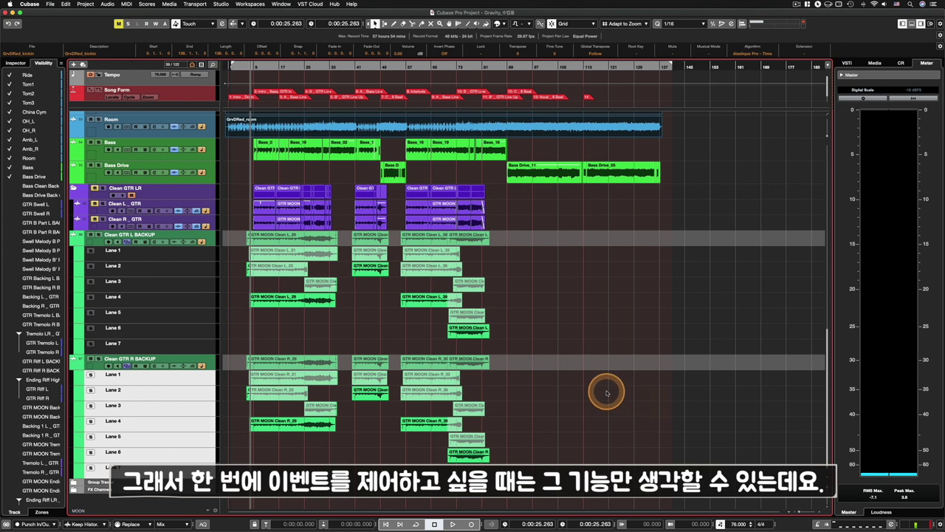
pyautogui.scroll(5, 606, 393)
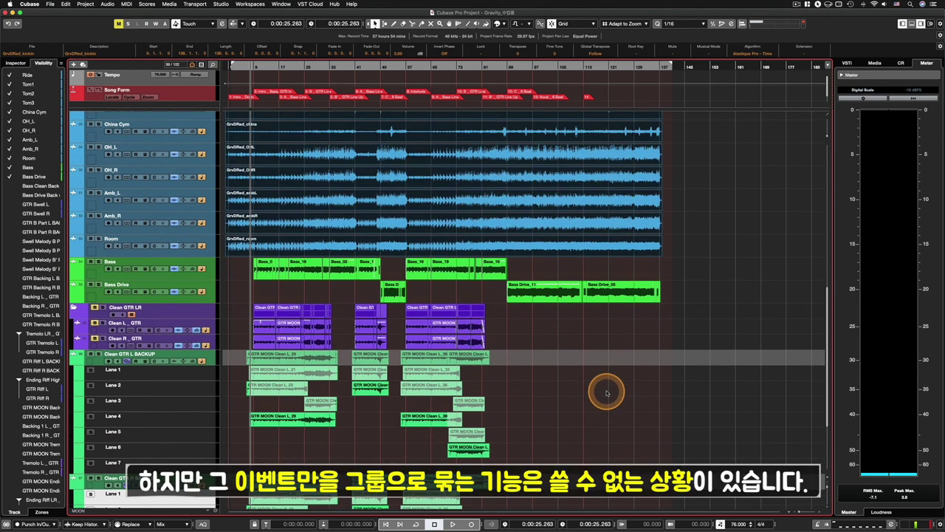
pyautogui.scroll(-4, 606, 393)
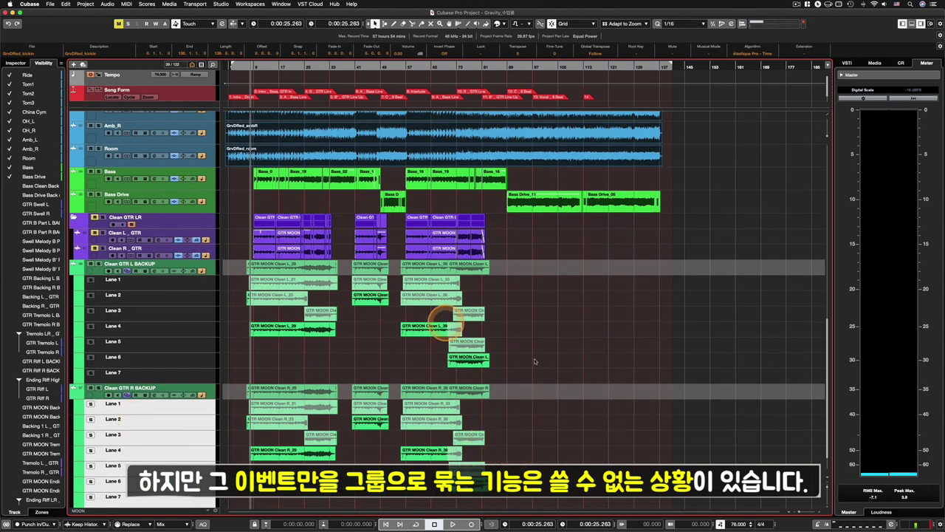
# Clear the event selection and solo the Clean GTR L BACKUP and Clean GTR R BACKUP tracks
pyautogui.click(443, 316)
pyautogui.press('h')
pyautogui.press('h')
pyautogui.press('h')
pyautogui.press('h')
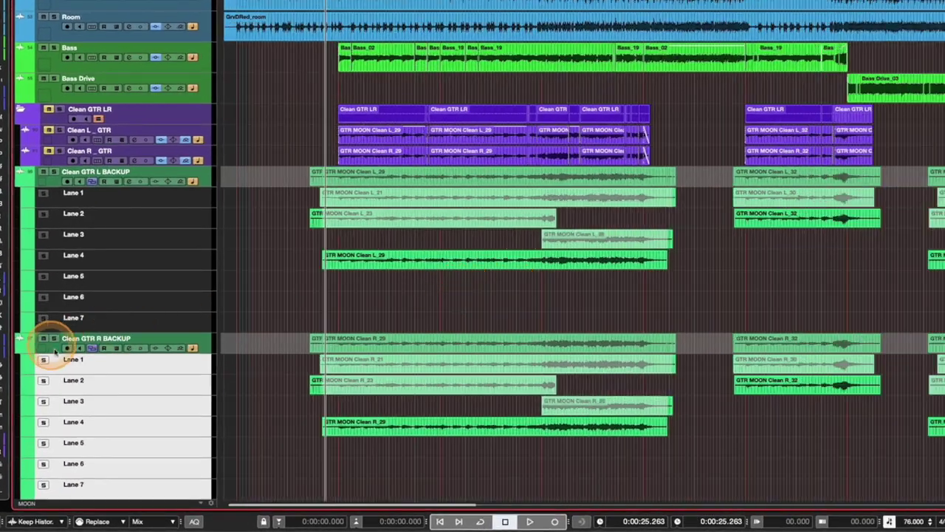
pyautogui.click(53, 339)
pyautogui.click(55, 171)
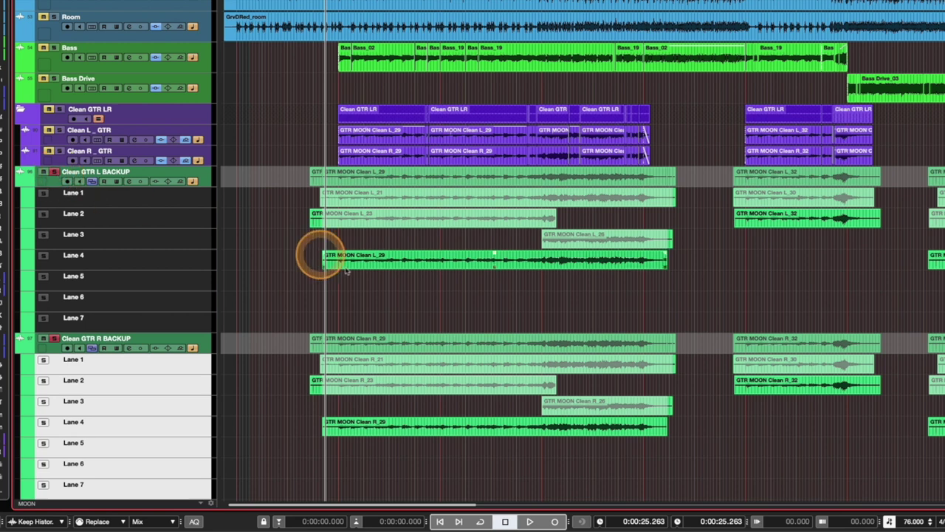
# Place the playback position at 0:00:22.105, at the start of the first clean guitar takes, with Clean GTR L BACKUP selected
pyautogui.click(384, 6)
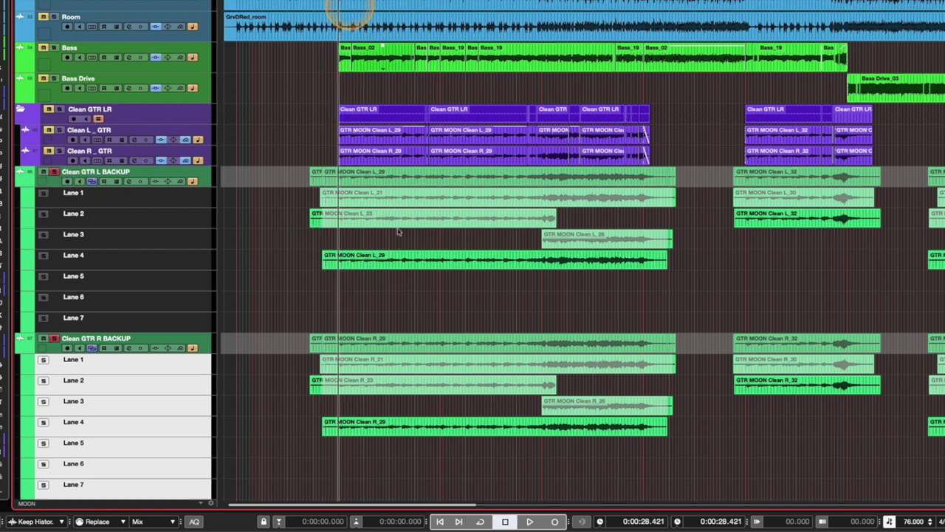
pyautogui.click(434, 303)
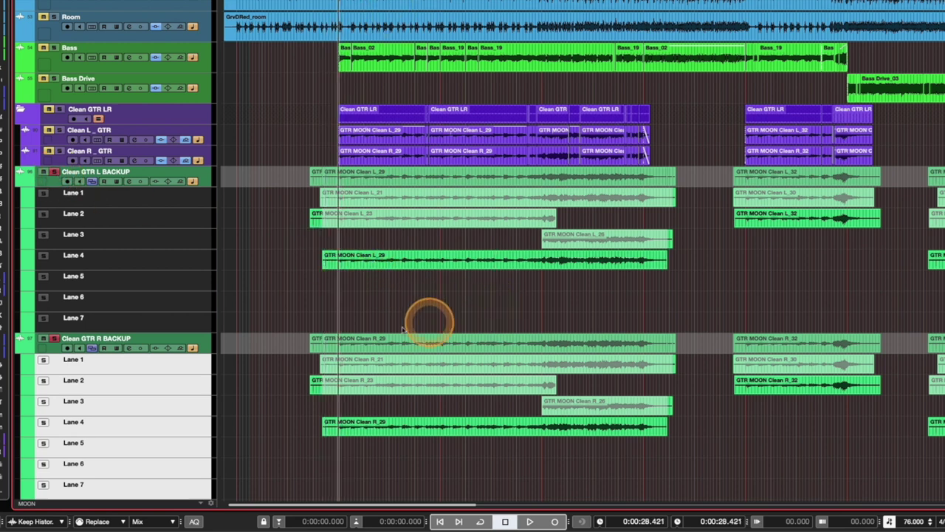
pyautogui.scroll(-2, 469, 318)
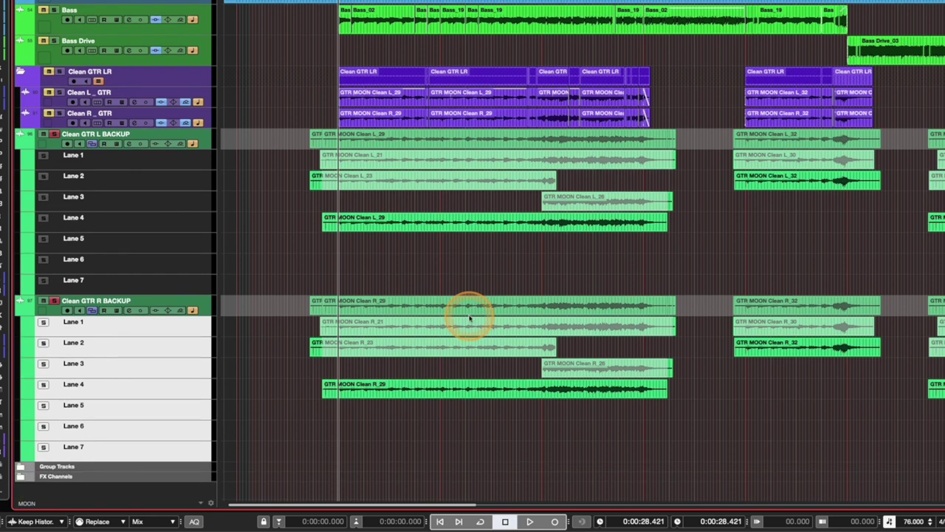
pyautogui.click(417, 290)
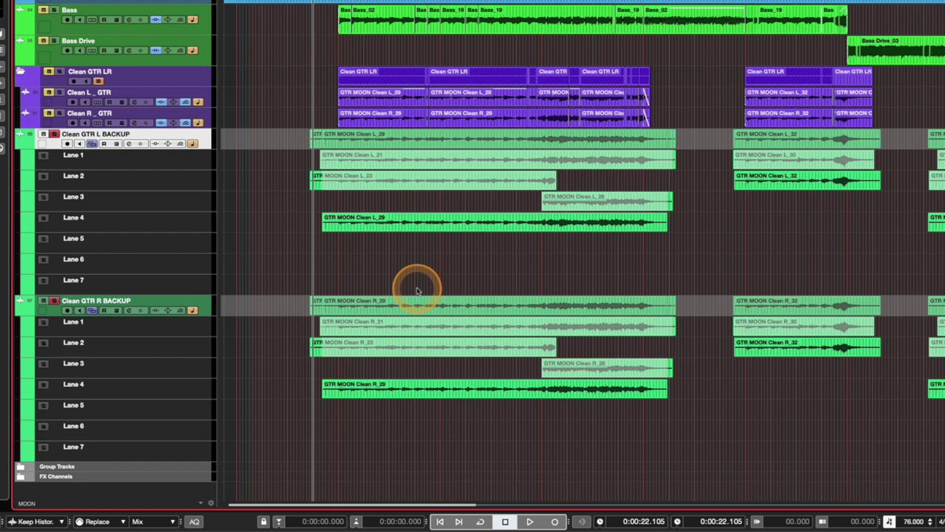
# Examine the take lanes recorded on the Clean GTR L BACKUP and Clean GTR R BACKUP tracks along the timeline
pyautogui.hscroll(3, 418, 290)
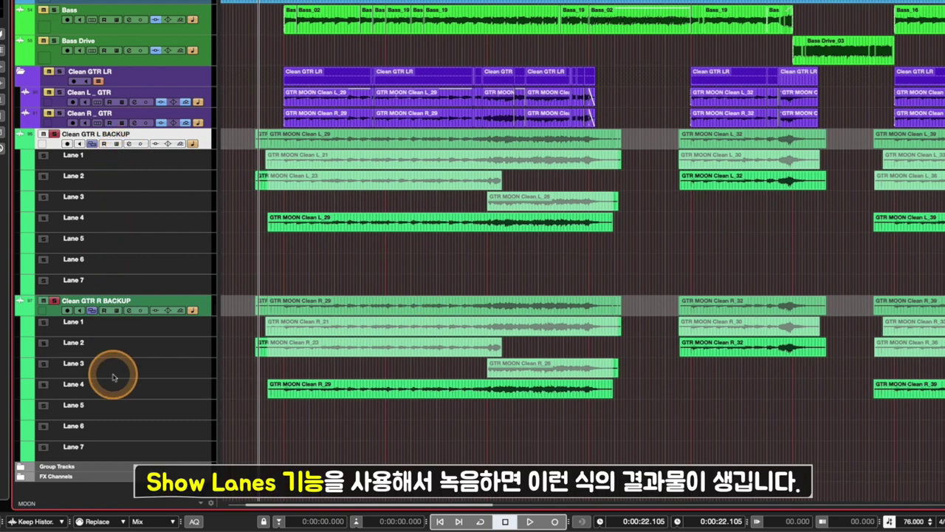
pyautogui.hscroll(3, 327, 371)
pyautogui.scroll(-4, 327, 372)
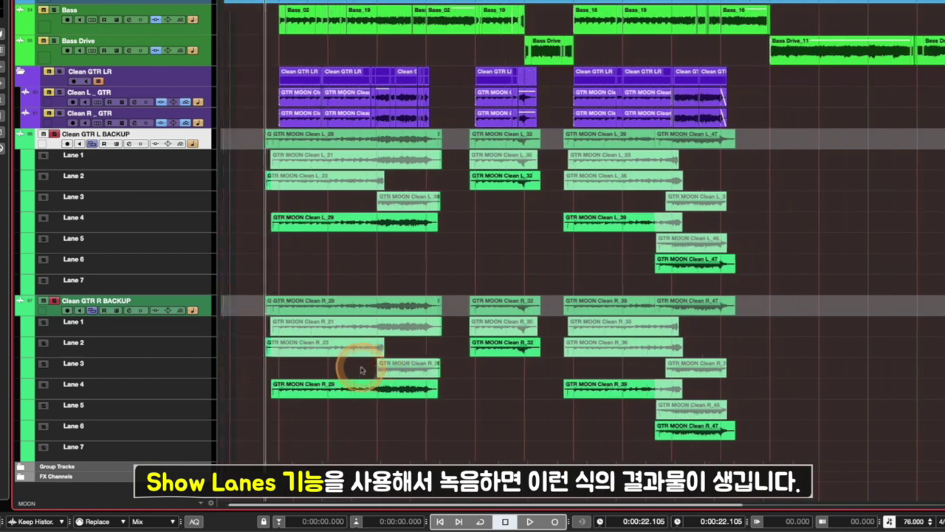
pyautogui.click(387, 366)
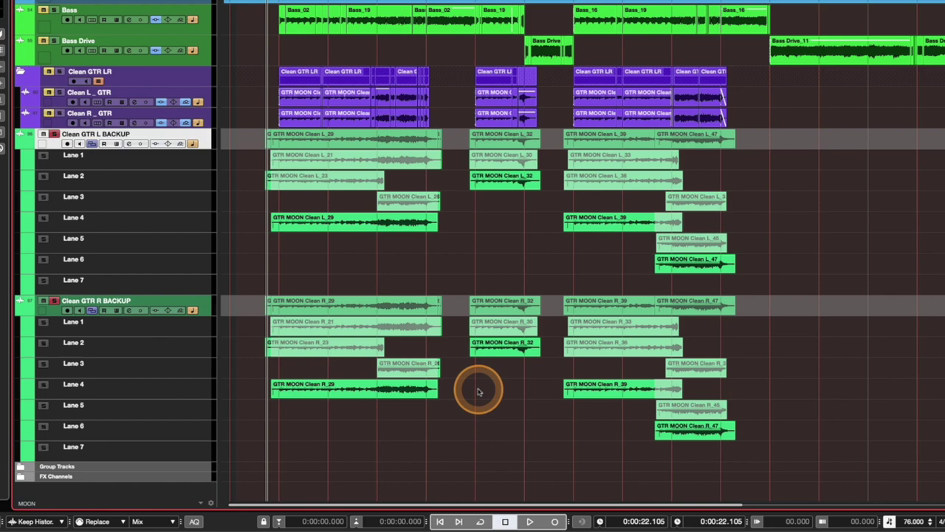
pyautogui.press('h')
pyautogui.press('h')
pyautogui.press('h')
pyautogui.press('h')
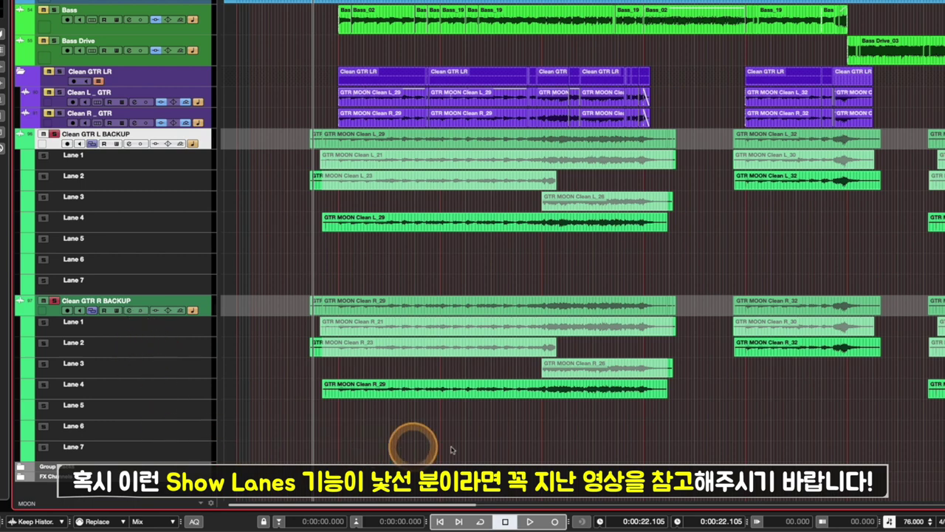
pyautogui.press('g')
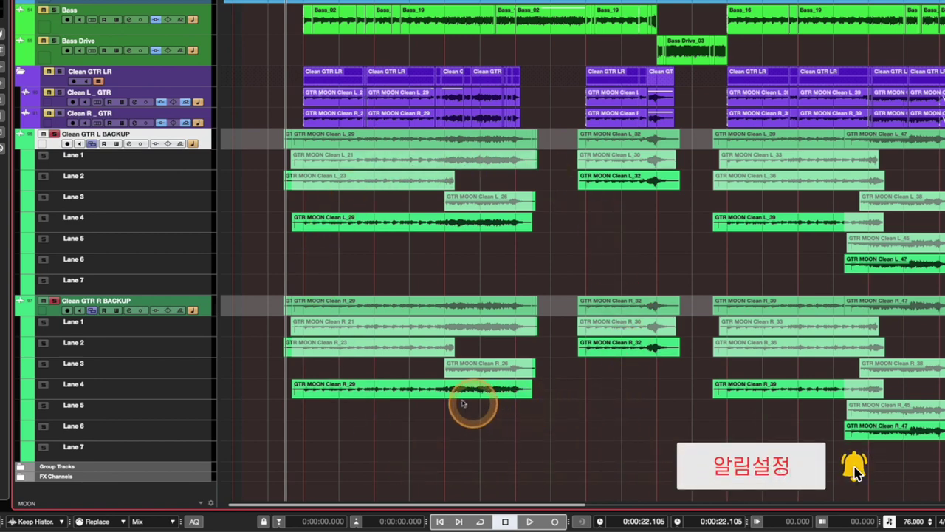
pyautogui.press('h')
pyautogui.press('g')
pyautogui.press('g')
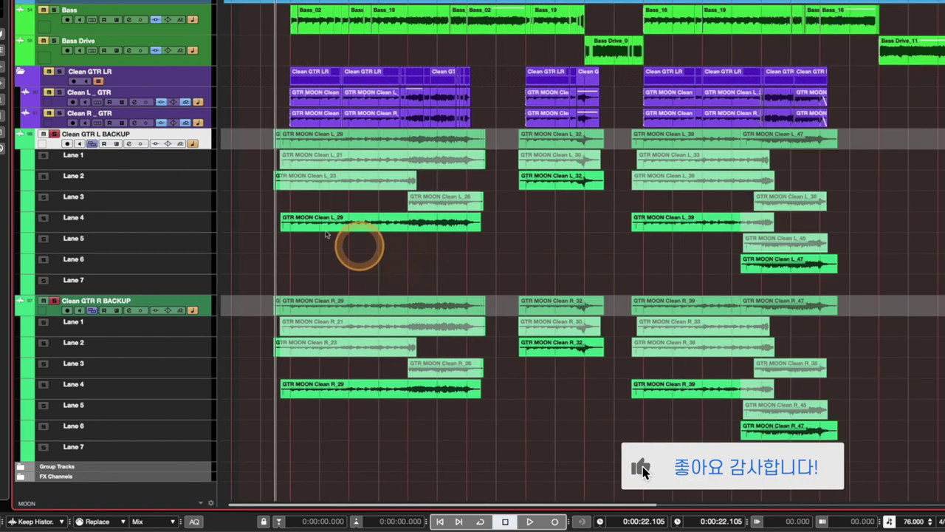
pyautogui.click(463, 432)
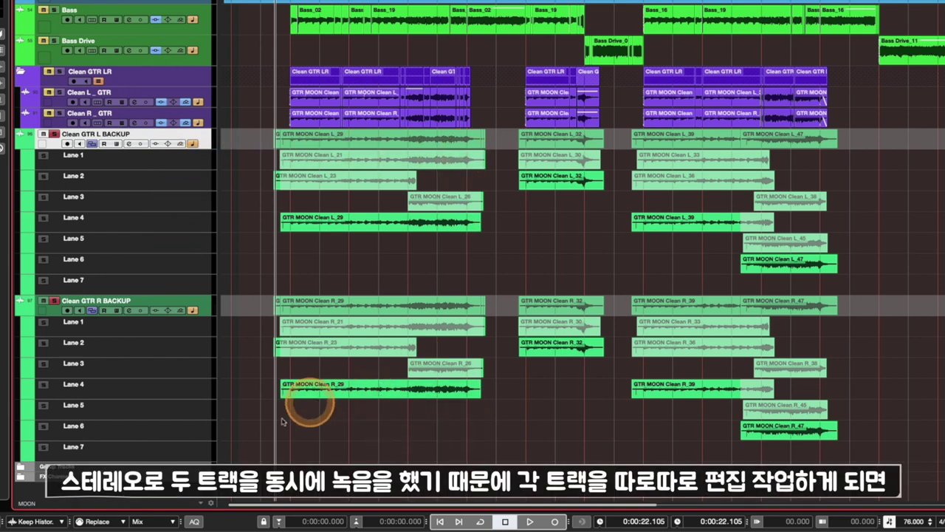
# Try trimming the starts of the Lane 4 takes GTR MOON Clean R_29 and L_29 separately, and undo both trims
pyautogui.moveTo(282, 389); pyautogui.dragTo(292, 390)
pyautogui.click(288, 229)
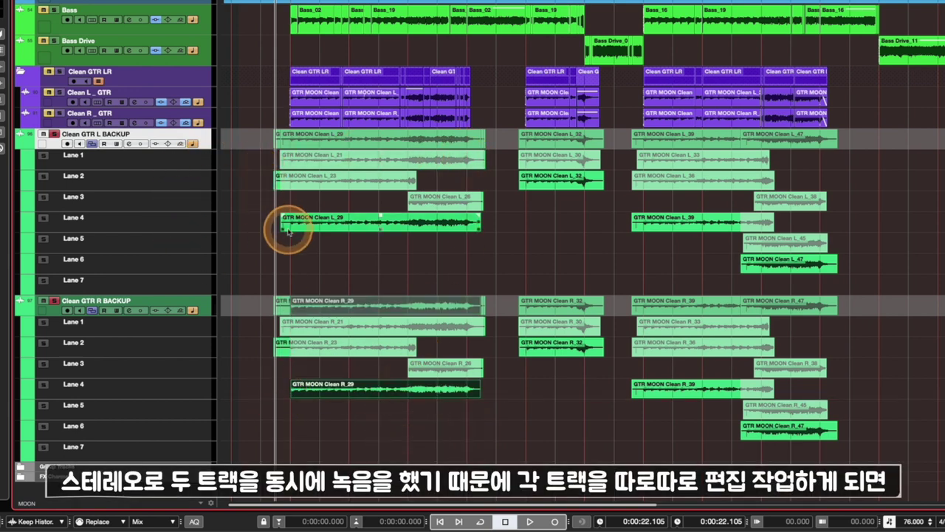
pyautogui.moveTo(288, 230)
pyautogui.mouseDown()
pyautogui.moveTo(270, 228)
pyautogui.moveTo(283, 230)
pyautogui.mouseUp()
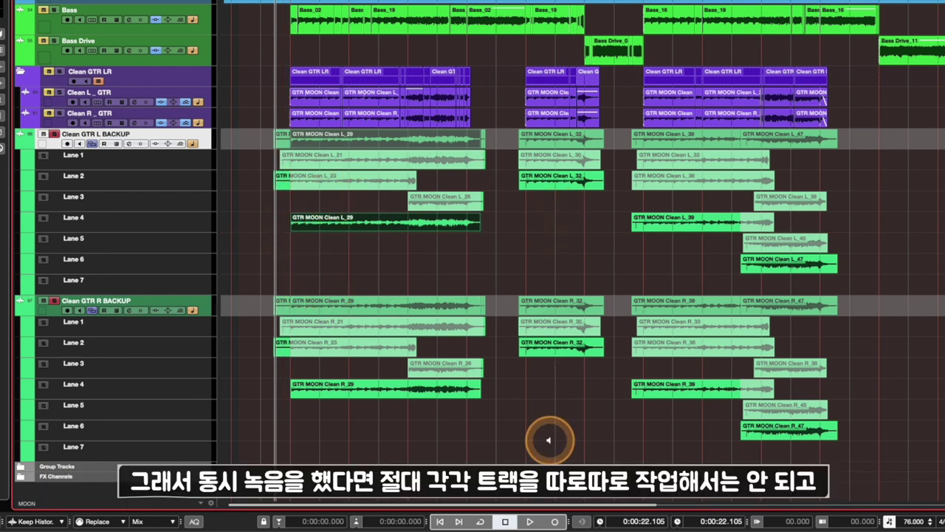
pyautogui.press('super+z')
pyautogui.press('super+z')
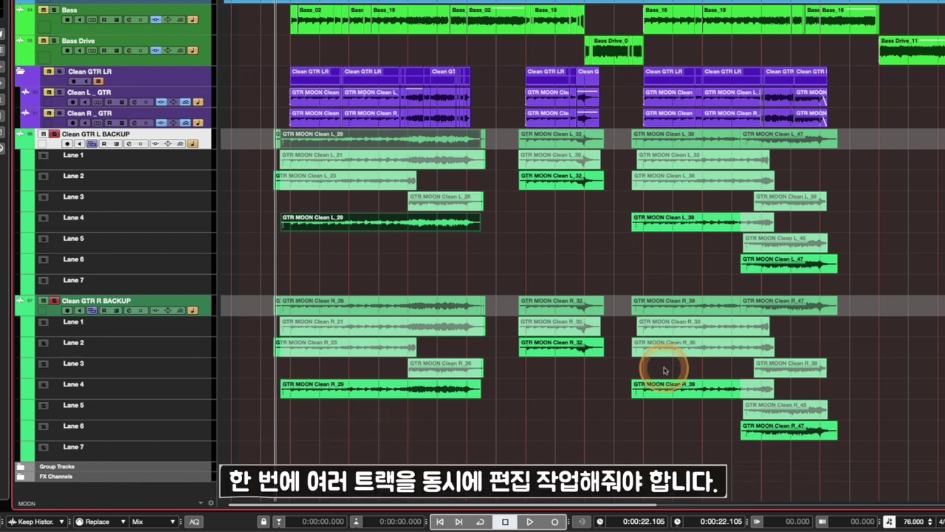
# Group all the take events in the lanes of both clean guitar backup tracks
pyautogui.moveTo(894, 455); pyautogui.dragTo(249, 142)
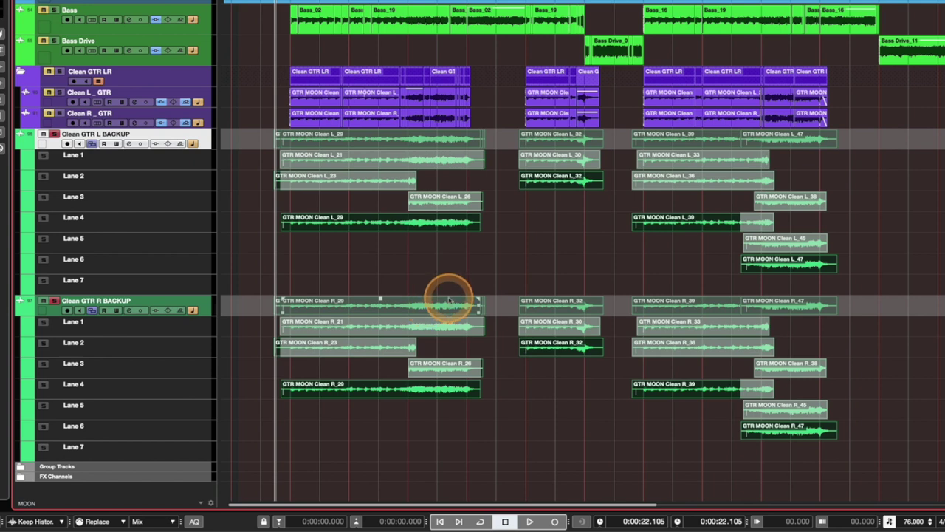
pyautogui.press('super+g')
pyautogui.click(559, 421)
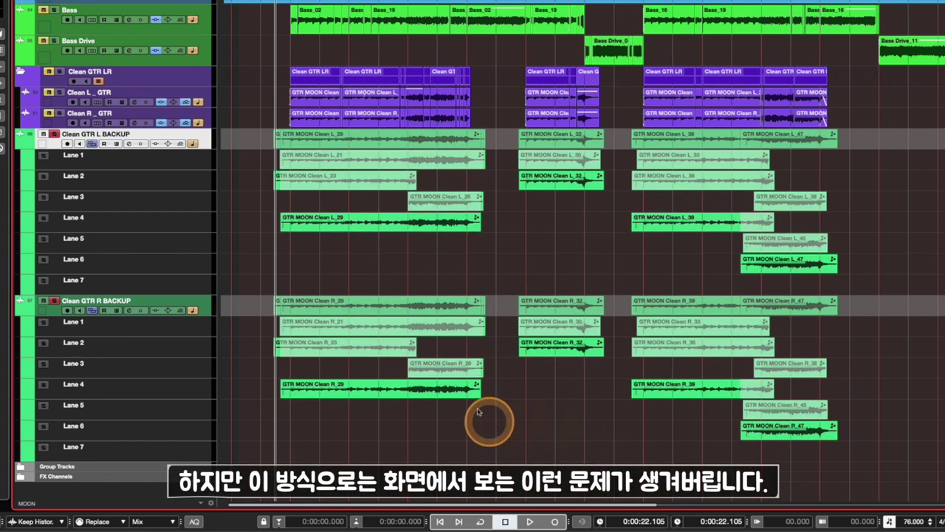
# Try shortening the end of the grouped GTR MOON Clean R_29 take, and undo both the trim and the grouping
pyautogui.moveTo(476, 397); pyautogui.dragTo(454, 398)
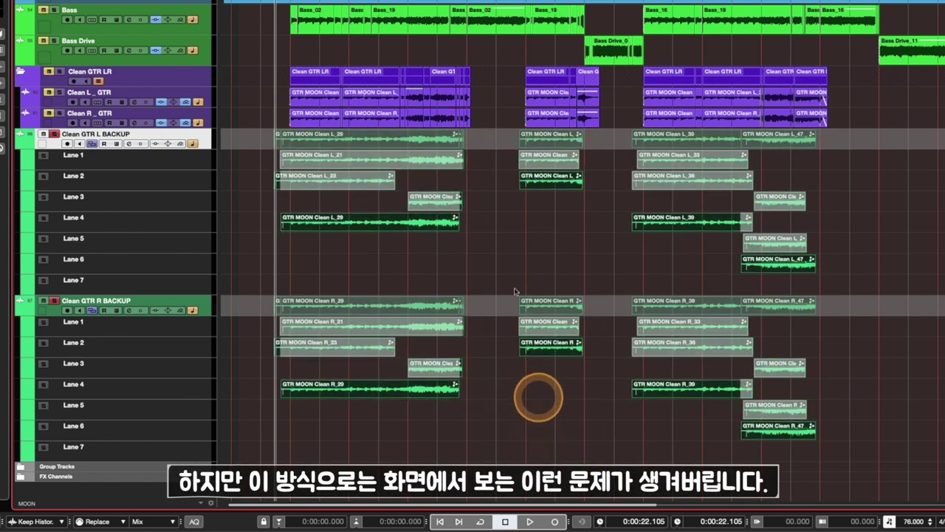
pyautogui.press('super+z')
pyautogui.click(591, 450)
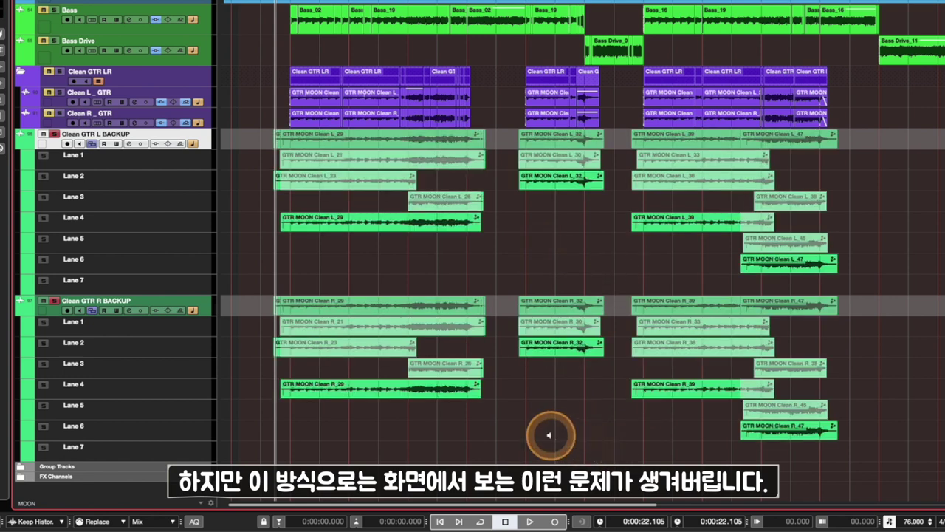
pyautogui.press('super+z')
# Group only the first section's take events across the lanes of both clean guitar backup tracks
pyautogui.moveTo(507, 437); pyautogui.dragTo(348, 336)
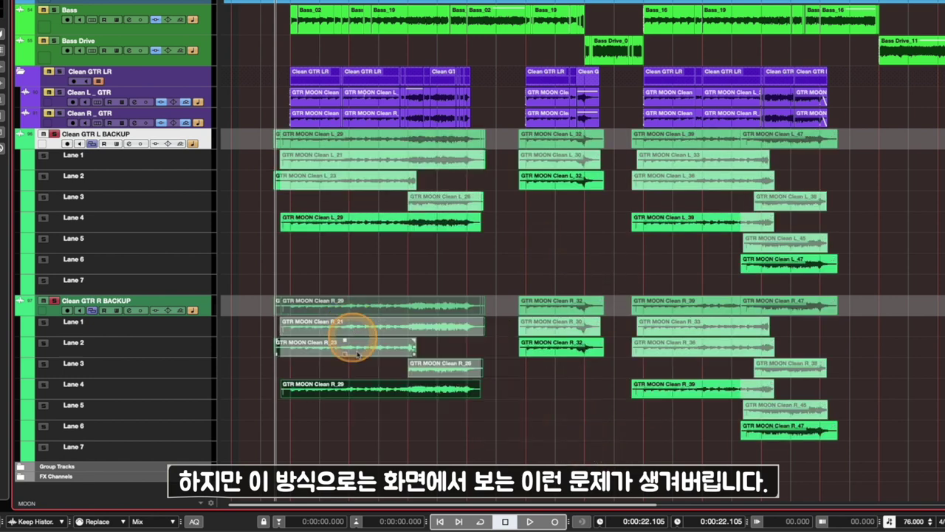
pyautogui.moveTo(507, 443); pyautogui.dragTo(239, 175)
pyautogui.click(263, 217)
pyautogui.press('super+g')
pyautogui.click(492, 397)
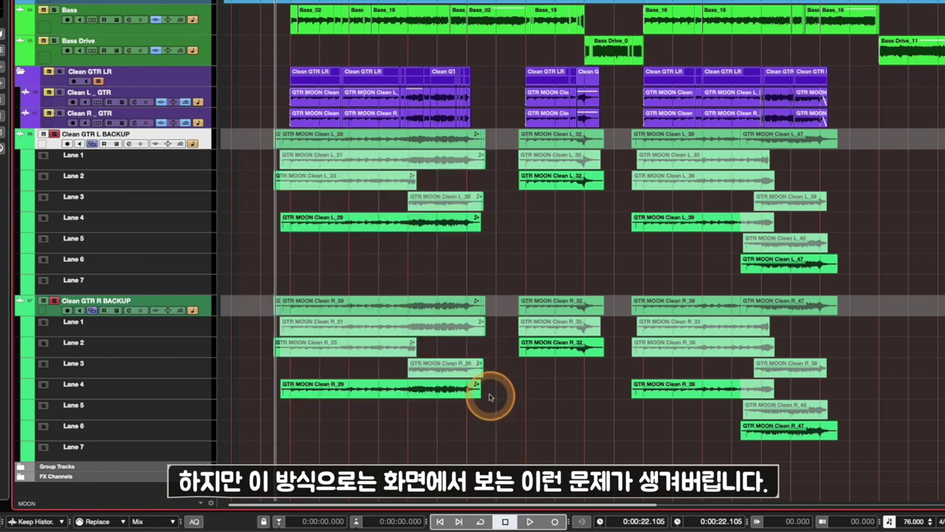
# Try shortening the end of the first section's grouped takes, and undo the trim and that section's grouping
pyautogui.moveTo(476, 396); pyautogui.dragTo(426, 394)
pyautogui.press('super+z')
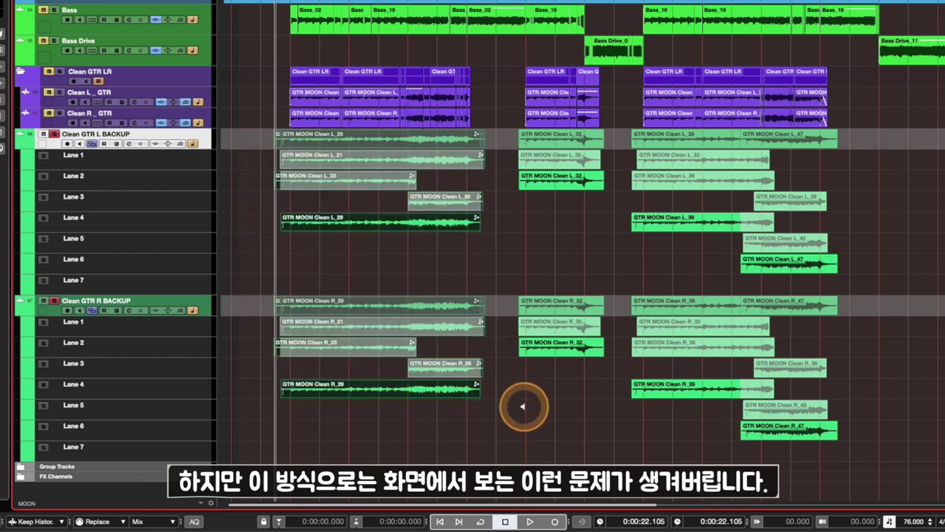
pyautogui.press('super+z')
# Select the Lane 4 takes GTR MOON Clean L_29 and R_29 together, and clear the selection
pyautogui.click(502, 425)
pyautogui.click(401, 390)
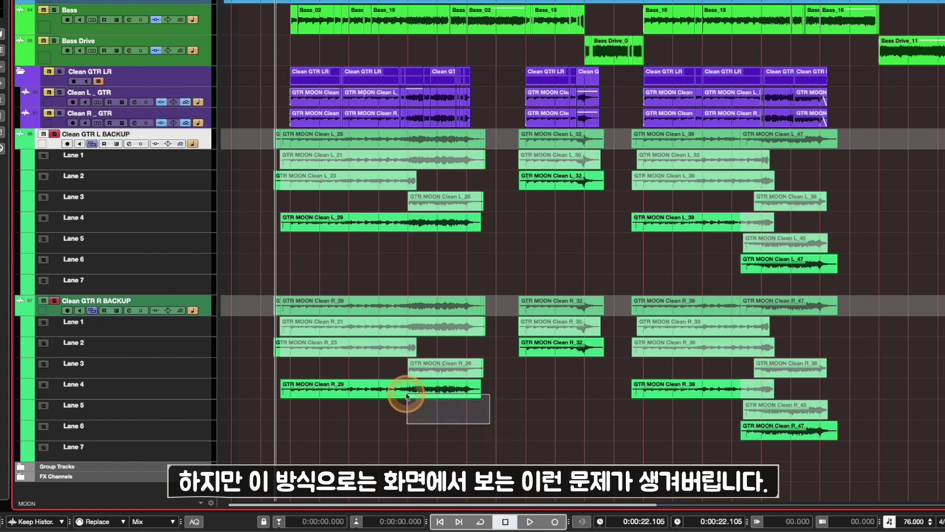
pyautogui.click(436, 223)
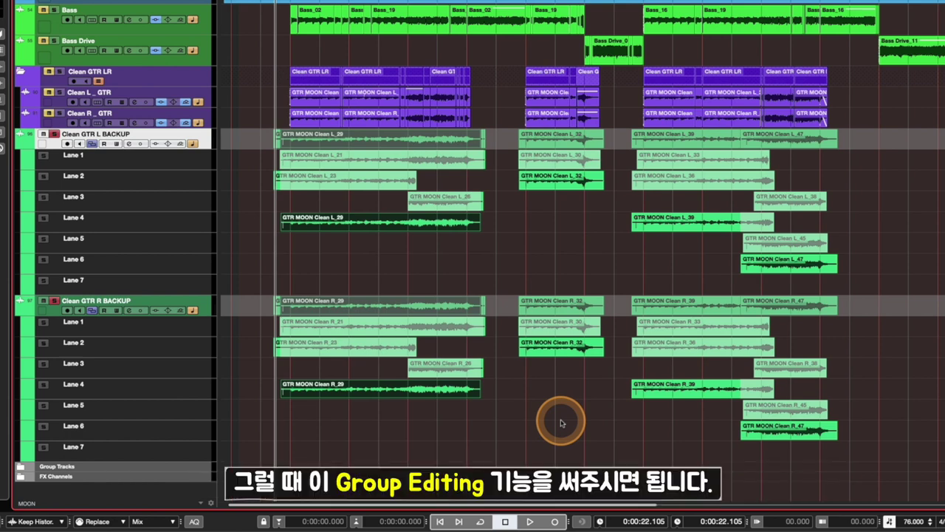
pyautogui.click(515, 409)
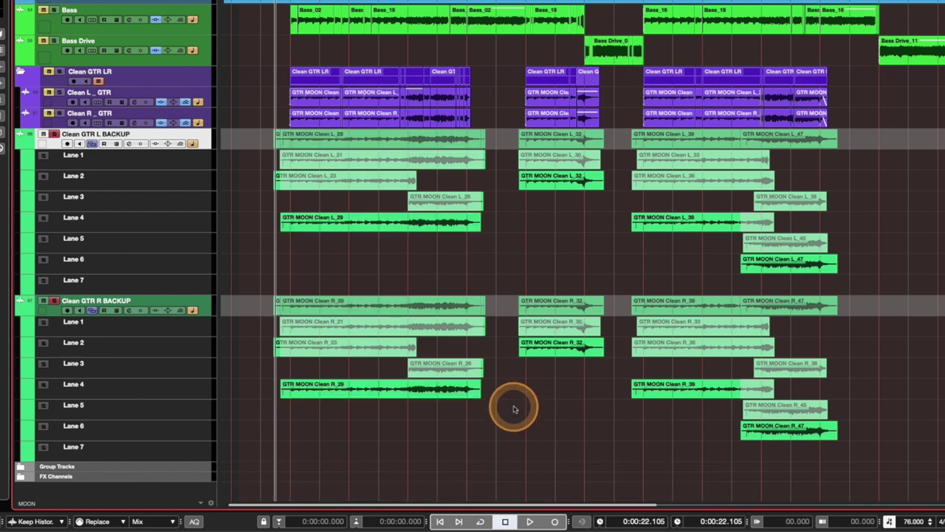
# Select the Clean GTR R BACKUP track and look up the Add Folder Track option without adding a track
pyautogui.click(208, 311)
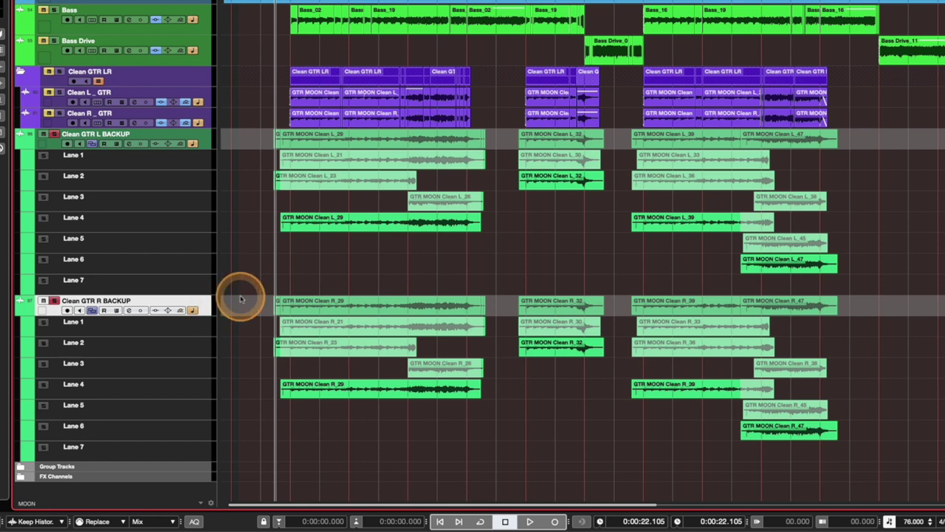
pyautogui.rightClick(130, 489)
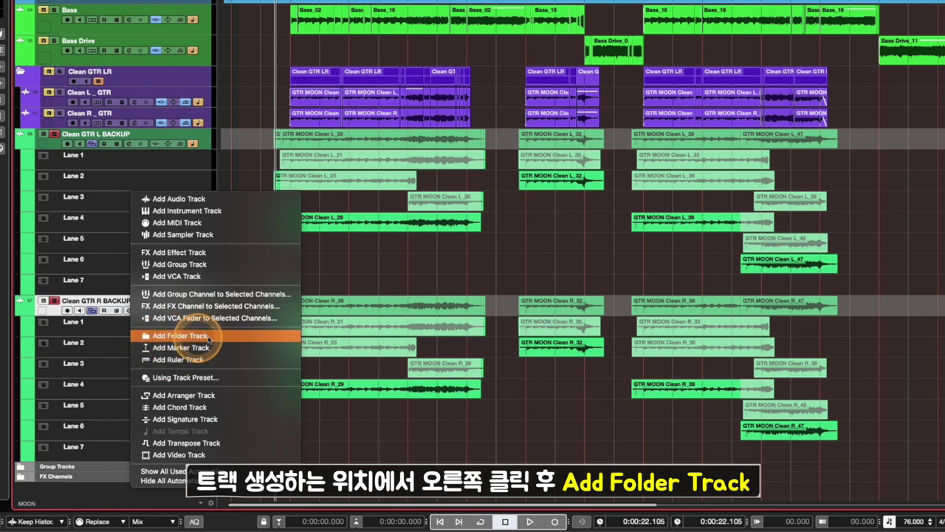
pyautogui.click(416, 433)
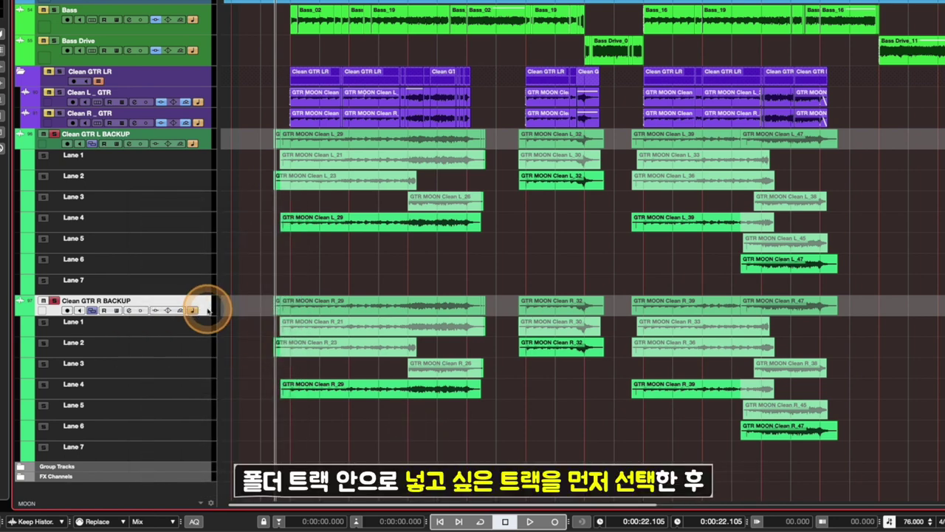
# Select both the Clean GTR L BACKUP and R BACKUP tracks and move them into a new folder
pyautogui.keyDown('shift'); pyautogui.click(204, 141); pyautogui.keyUp('shift')
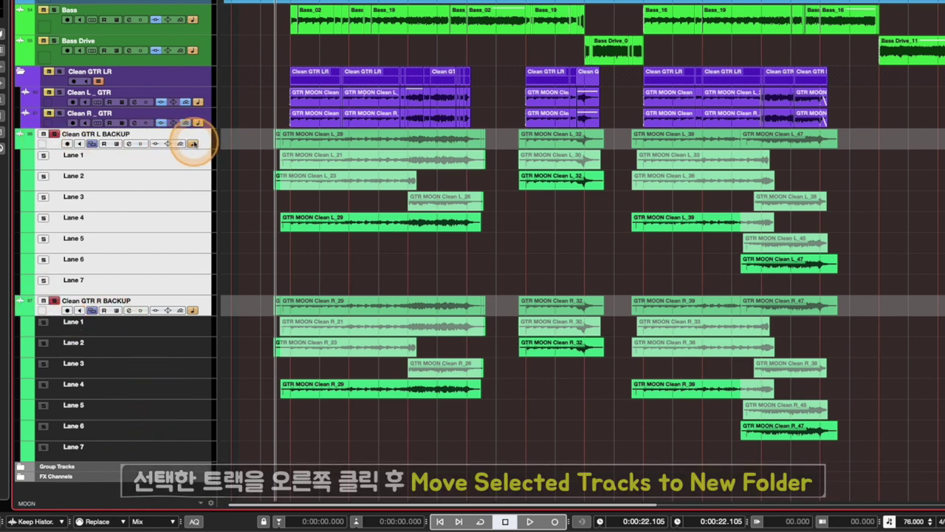
pyautogui.rightClick(205, 143)
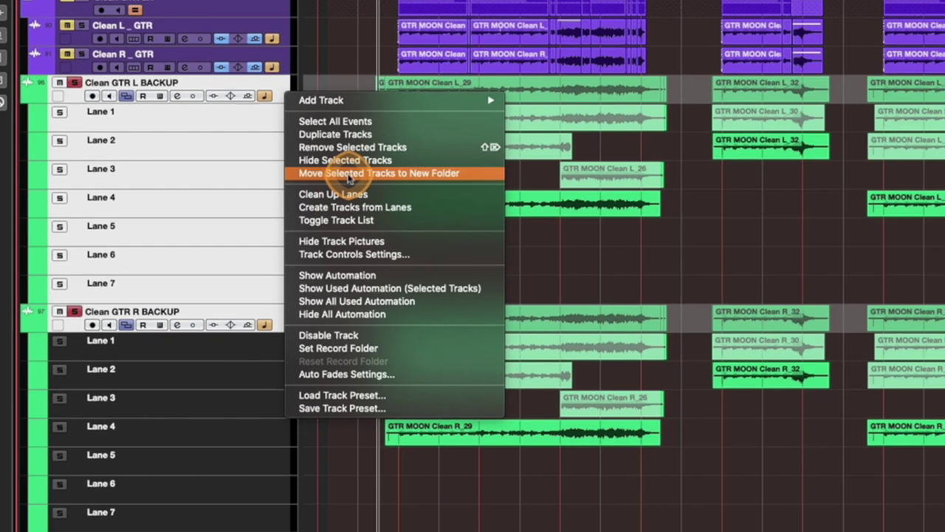
pyautogui.click(447, 180)
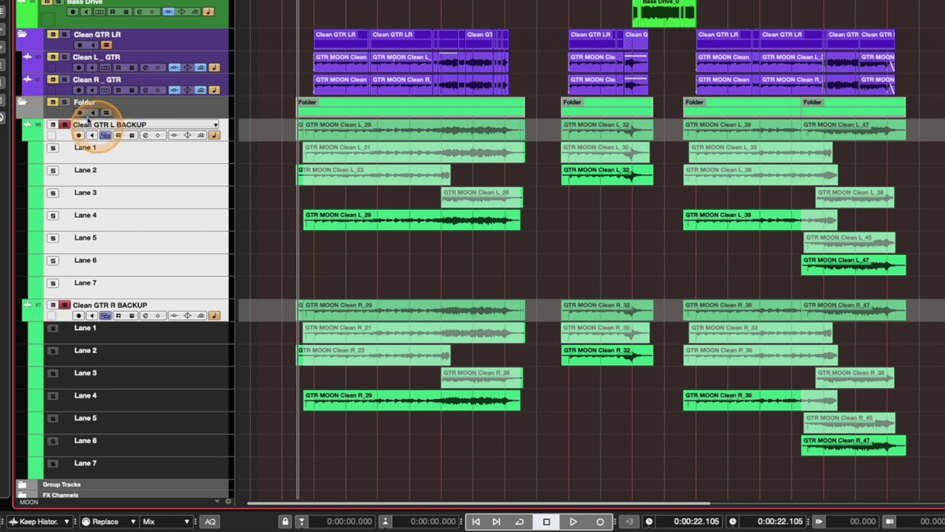
# Rename the new folder track as Clean GTR LR and solo it
pyautogui.doubleClick(111, 102)
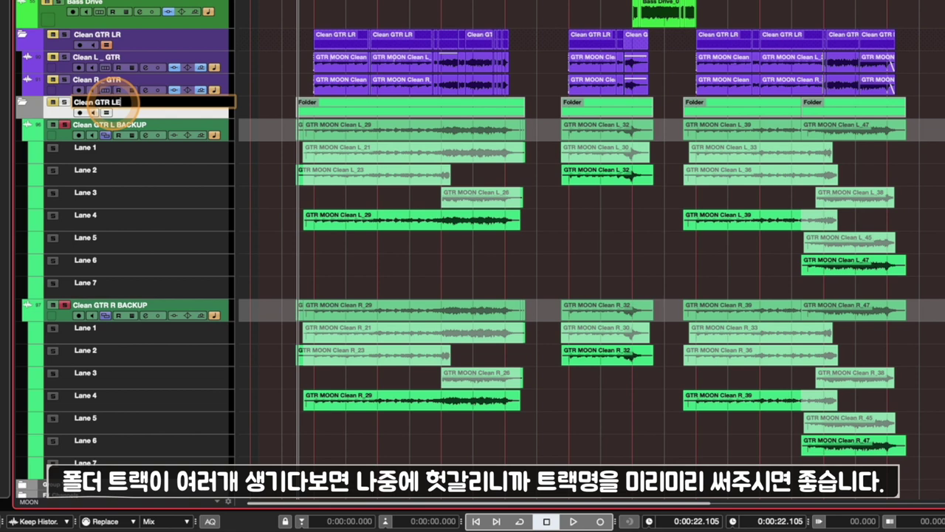
pyautogui.click(68, 104)
pyautogui.click(65, 103)
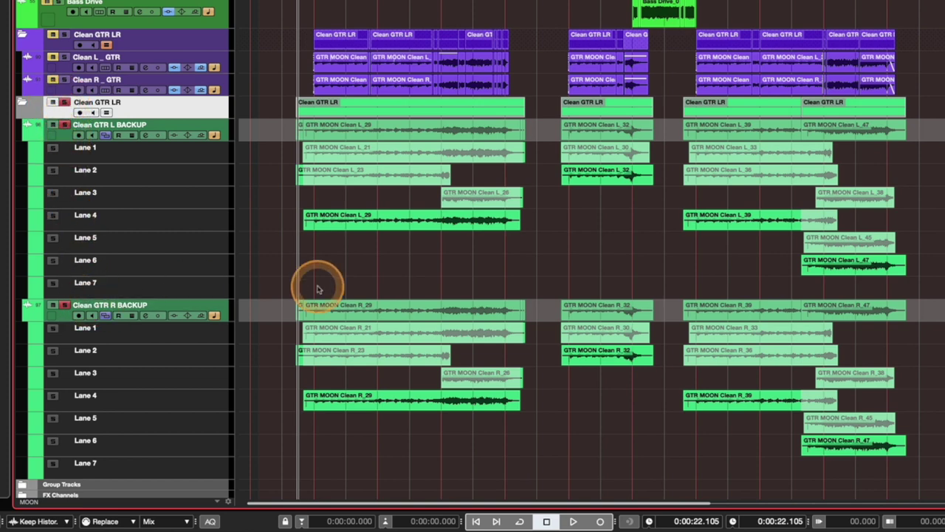
# Color the Clean GTR LR backup folder track green to match its guitar tracks
pyautogui.click(32, 114)
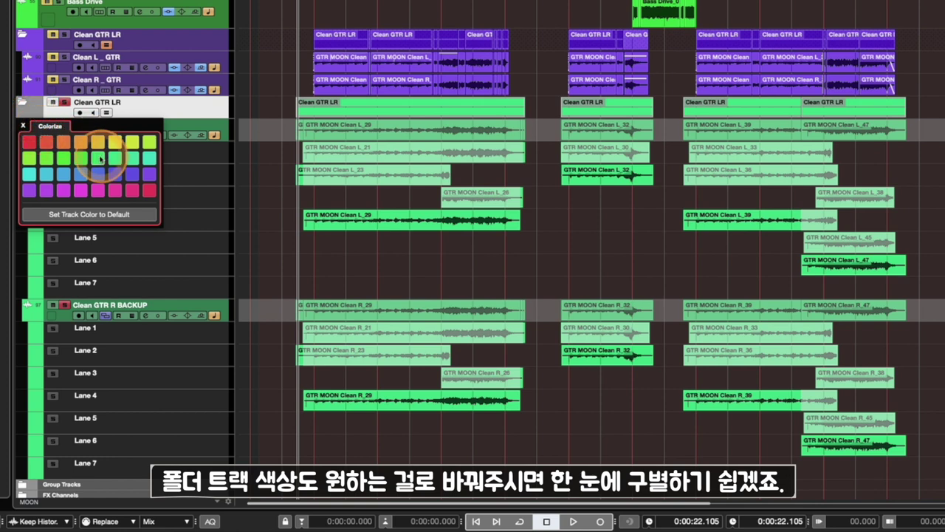
pyautogui.click(338, 269)
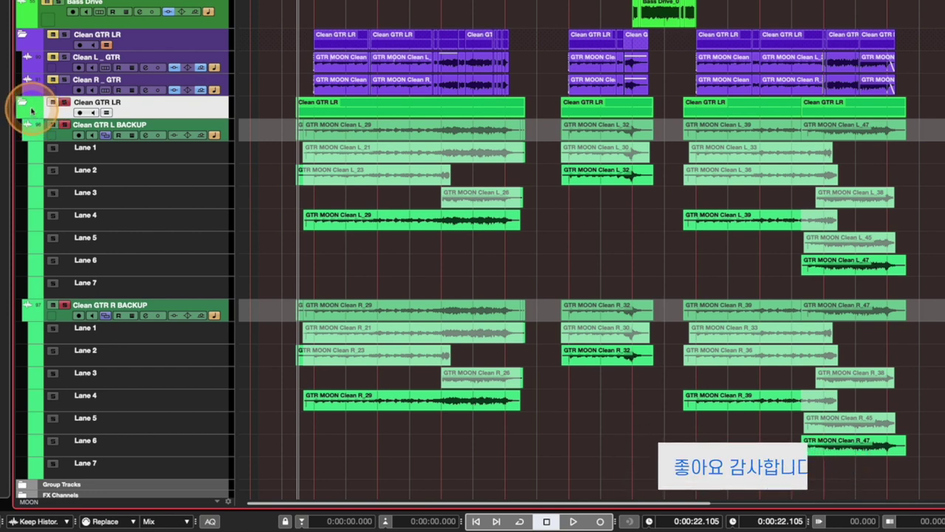
pyautogui.click(301, 217)
pyautogui.click(285, 231)
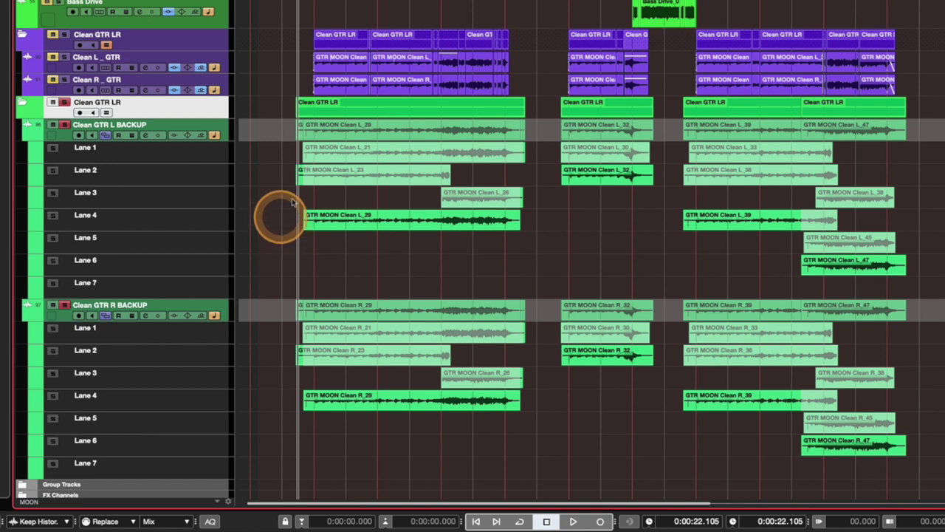
pyautogui.click(283, 136)
pyautogui.click(78, 107)
pyautogui.click(243, 125)
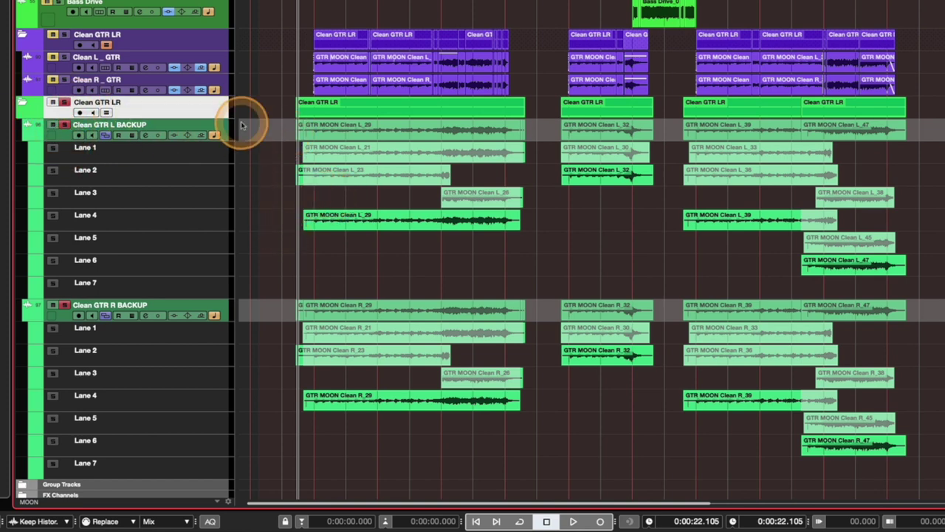
pyautogui.click(270, 331)
pyautogui.click(317, 194)
pyautogui.click(545, 191)
pyautogui.click(547, 375)
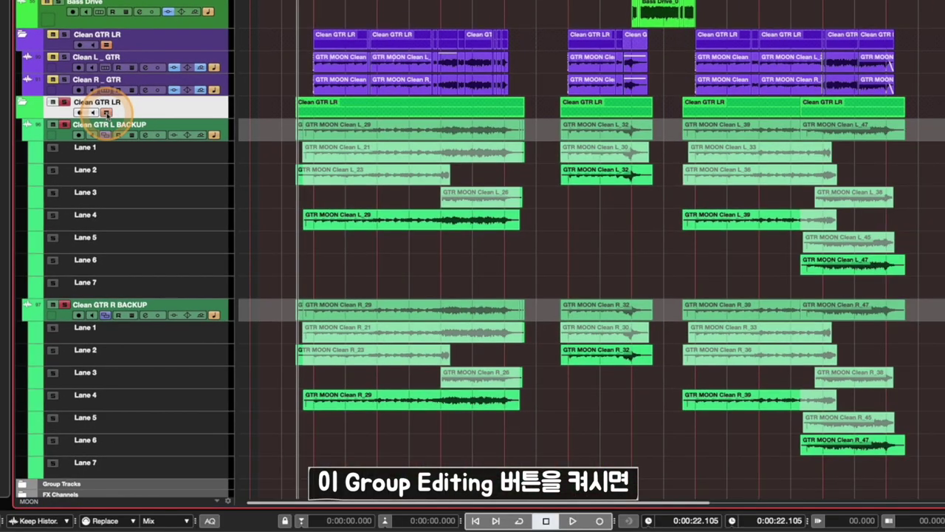
# Turn on Group Editing for the backup folder and trim the start and end of Lane 4's GTR MOON Clean L_29 take
pyautogui.click(107, 112)
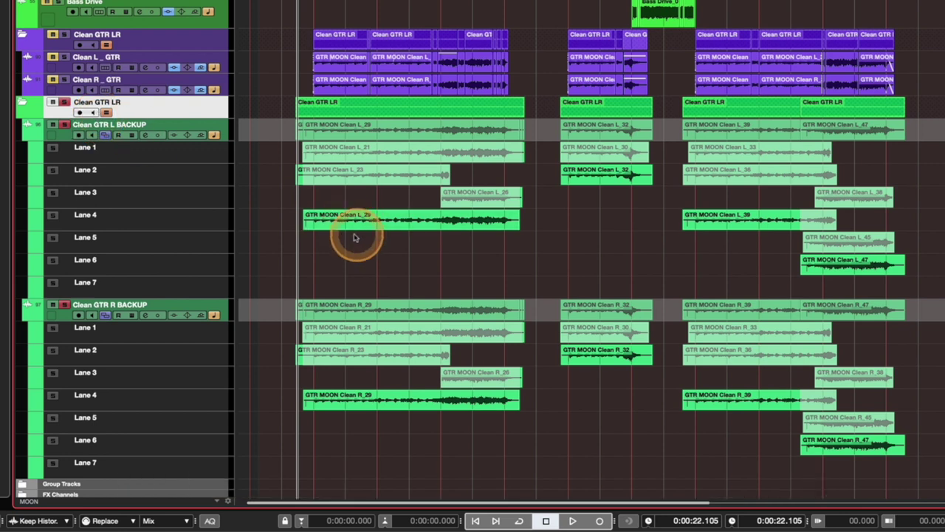
pyautogui.moveTo(302, 224); pyautogui.dragTo(322, 224)
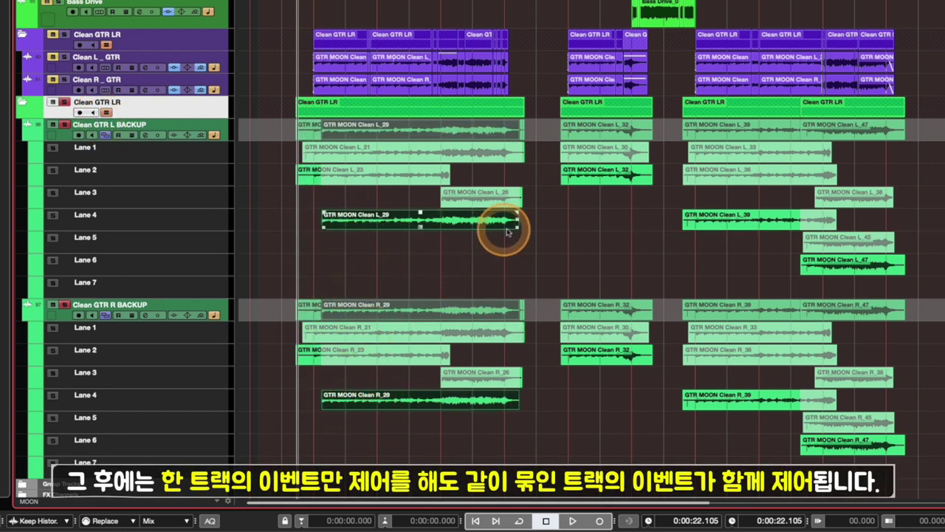
pyautogui.moveTo(520, 223); pyautogui.dragTo(480, 221)
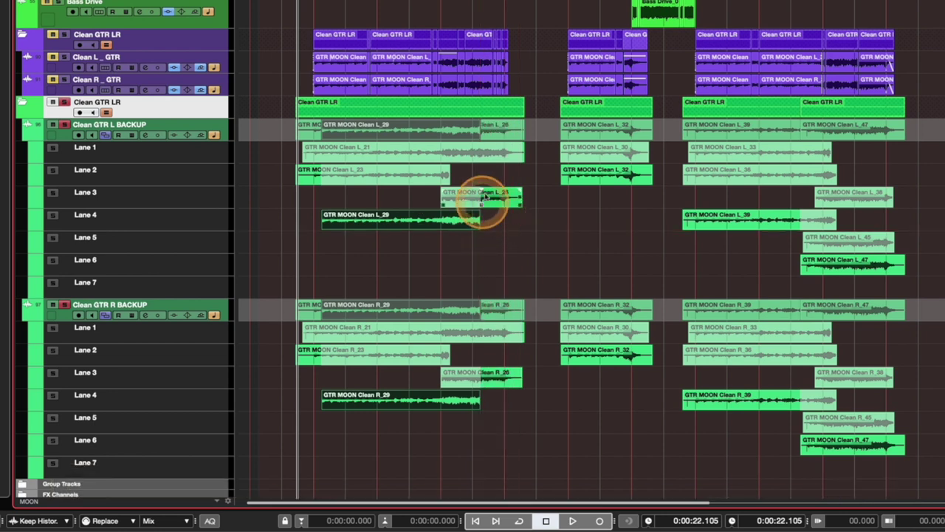
# Try splitting the Lane 3 take GTR MOON Clean L_26 near its end and deleting the tail, and undo both edits
pyautogui.keyDown('alt'); pyautogui.click(505, 200); pyautogui.keyUp('alt')
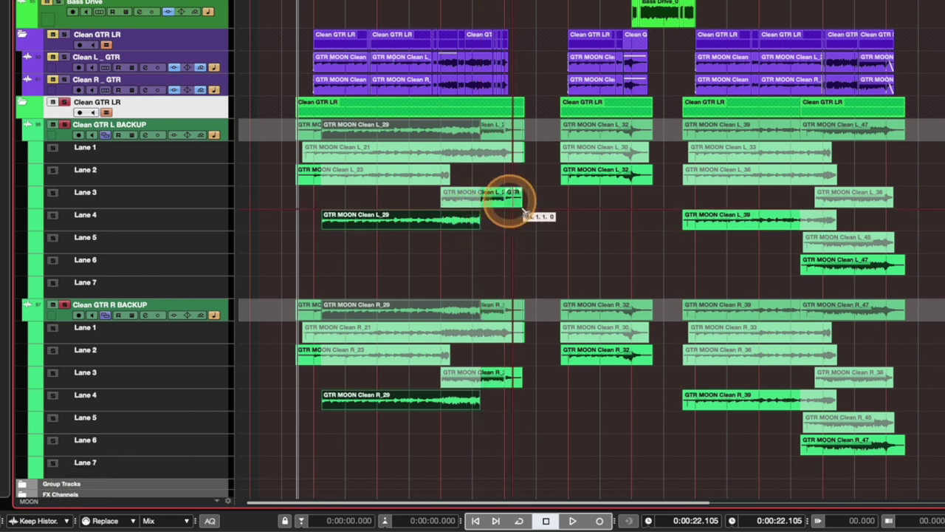
pyautogui.click(510, 202)
pyautogui.press('Delete')
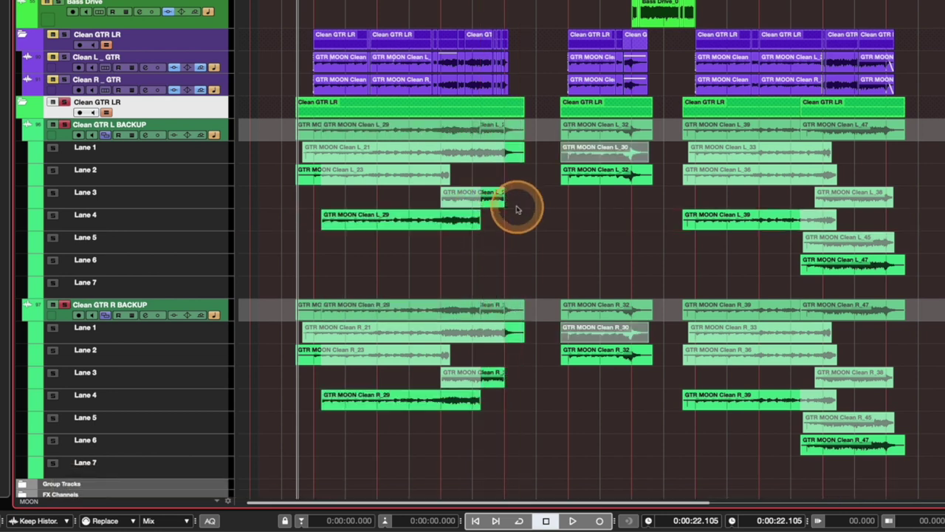
pyautogui.hotkey('ctrl', 'z')
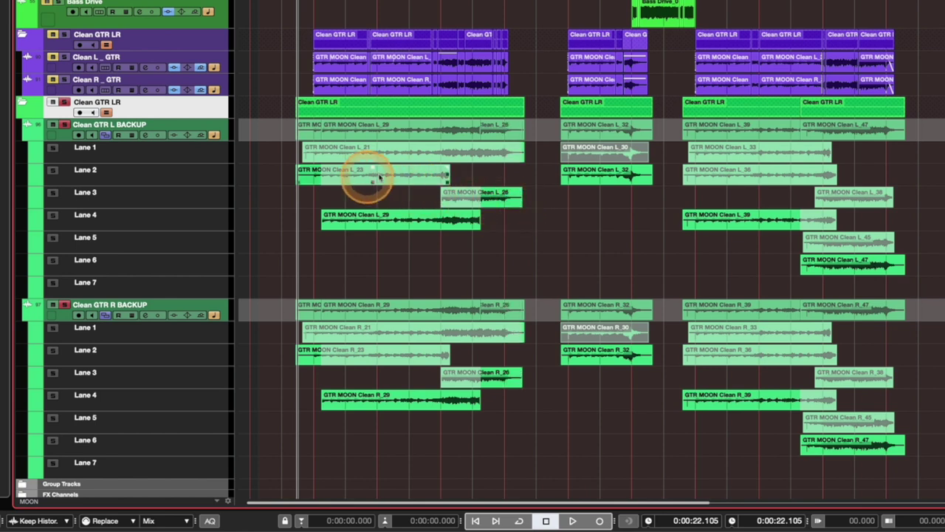
# Try deleting a range from the later part of Lane 2's GTR MOON Clean L_23, and undo it with the Lane 4 end trim
pyautogui.moveTo(381, 173); pyautogui.dragTo(450, 174)
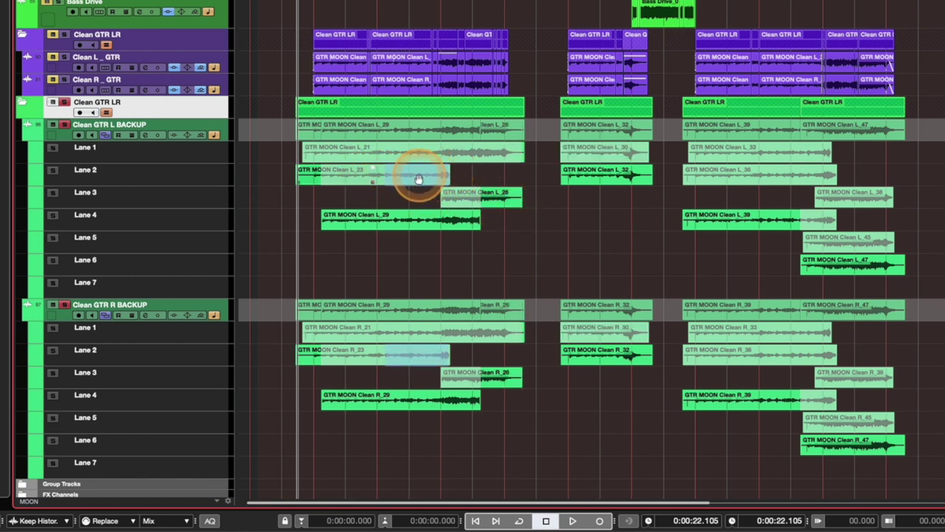
pyautogui.press('Delete')
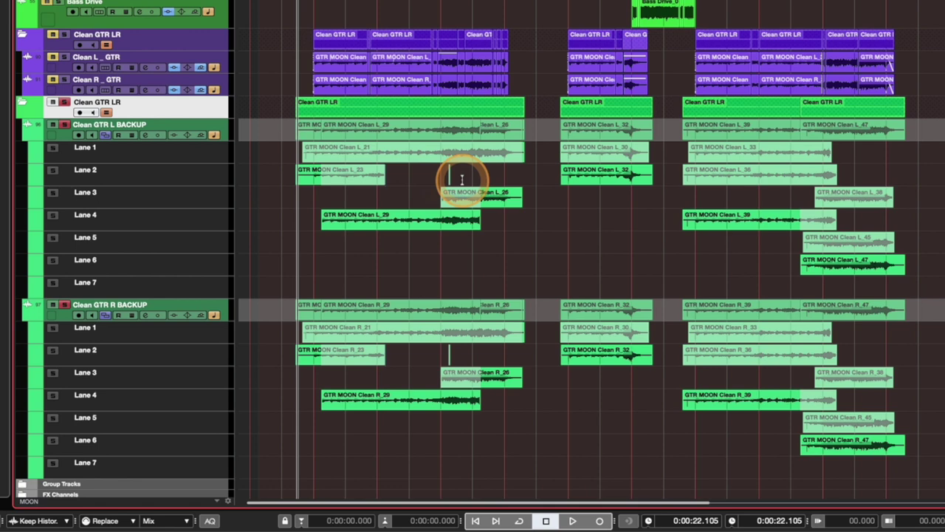
pyautogui.press('super+z')
pyautogui.press('super+z')
pyautogui.click(546, 239)
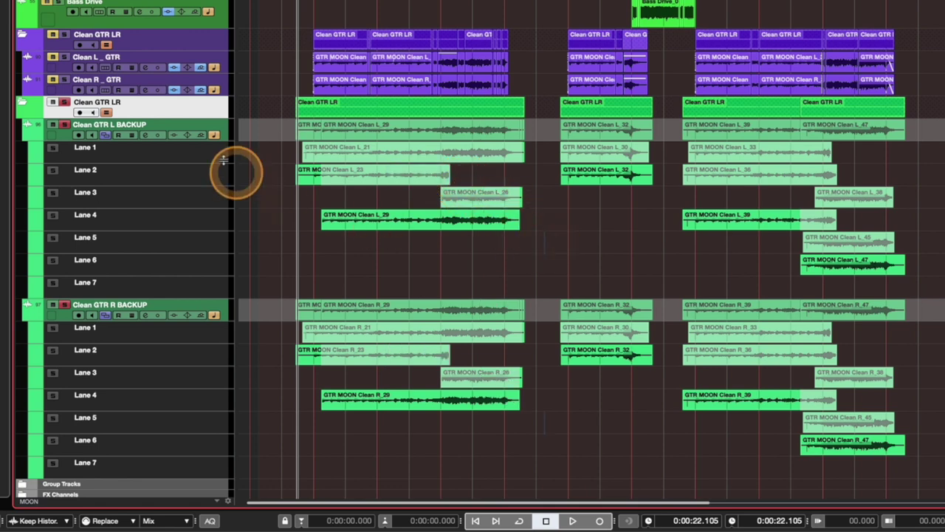
# Delete a range across the backup lanes at the start of the first section and another at its end
pyautogui.moveTo(278, 152); pyautogui.dragTo(322, 451)
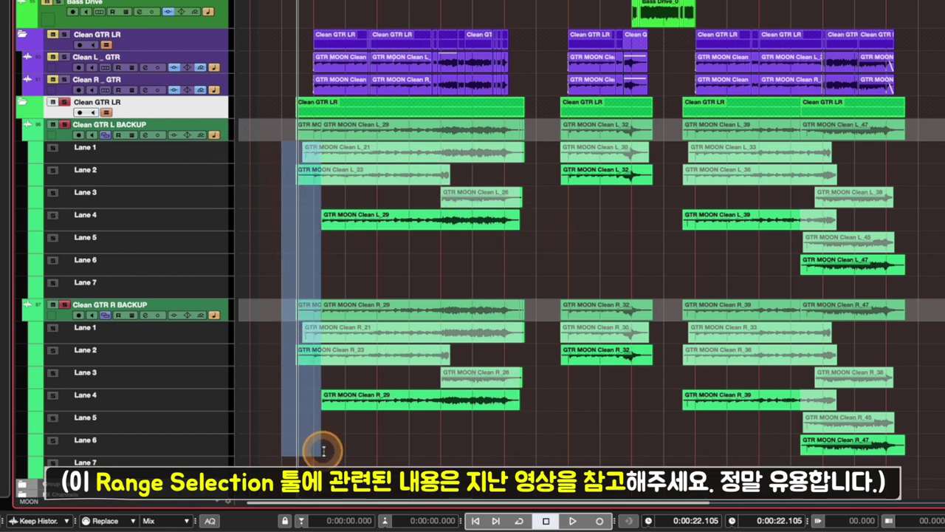
pyautogui.press('Delete')
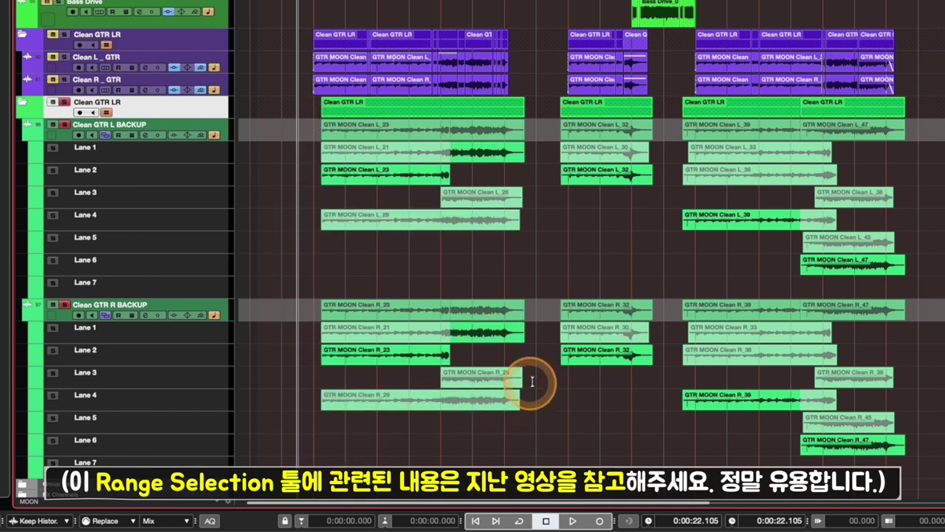
pyautogui.moveTo(543, 404); pyautogui.dragTo(502, 105)
pyautogui.press('Delete')
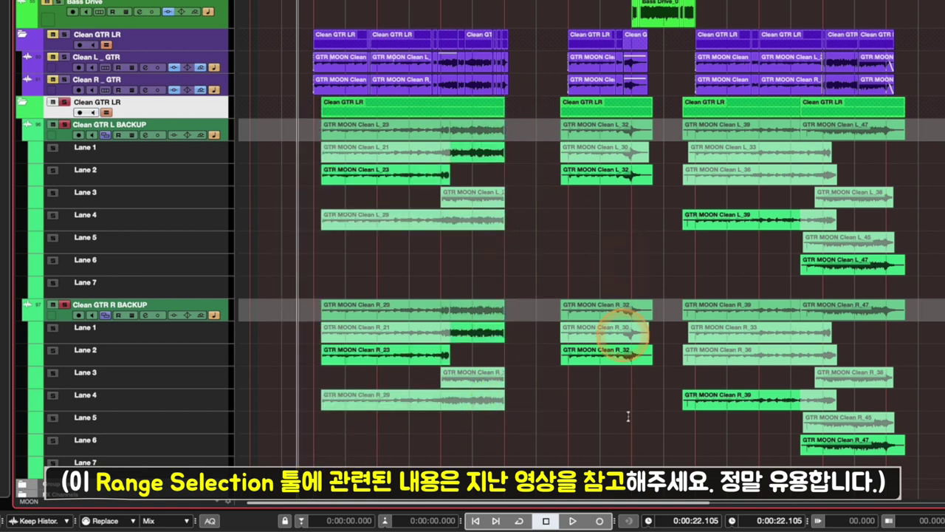
# Delete ranges at the end of the second section's Lane 1 and 2 takes, and select a range at the third section's start
pyautogui.moveTo(686, 365); pyautogui.dragTo(657, 362)
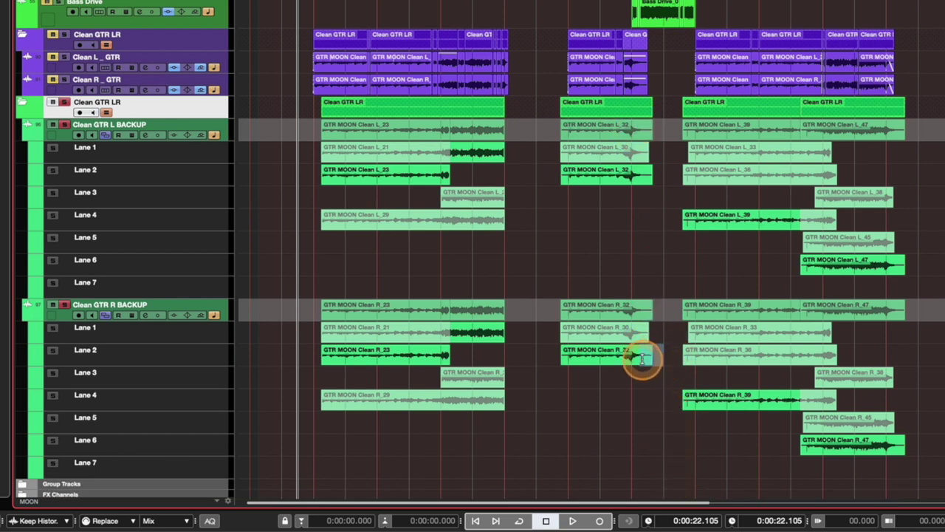
pyautogui.press('Delete')
pyautogui.moveTo(656, 362); pyautogui.dragTo(641, 333)
pyautogui.press('Delete')
pyautogui.moveTo(665, 395); pyautogui.dragTo(693, 421)
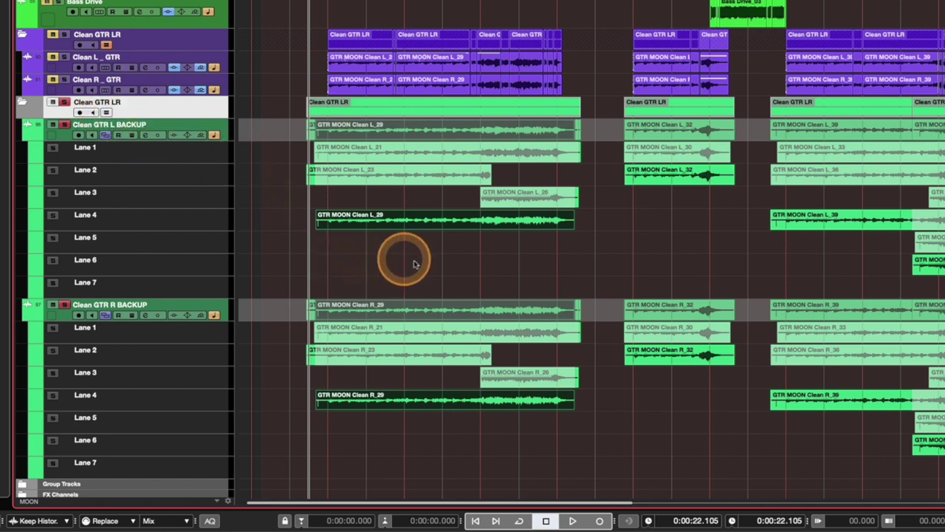
# Shorten the end of the Lane 3 take GTR MOON Clean L_26 on the left backup track only
pyautogui.click(375, 251)
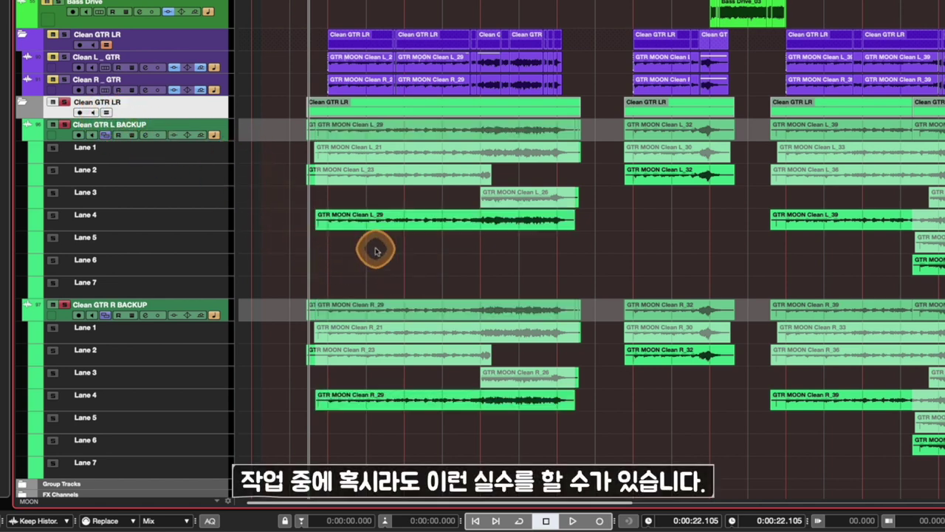
pyautogui.press('h')
pyautogui.press('h')
pyautogui.press('h')
pyautogui.press('h')
pyautogui.press('h')
pyautogui.press('h')
pyautogui.press('h')
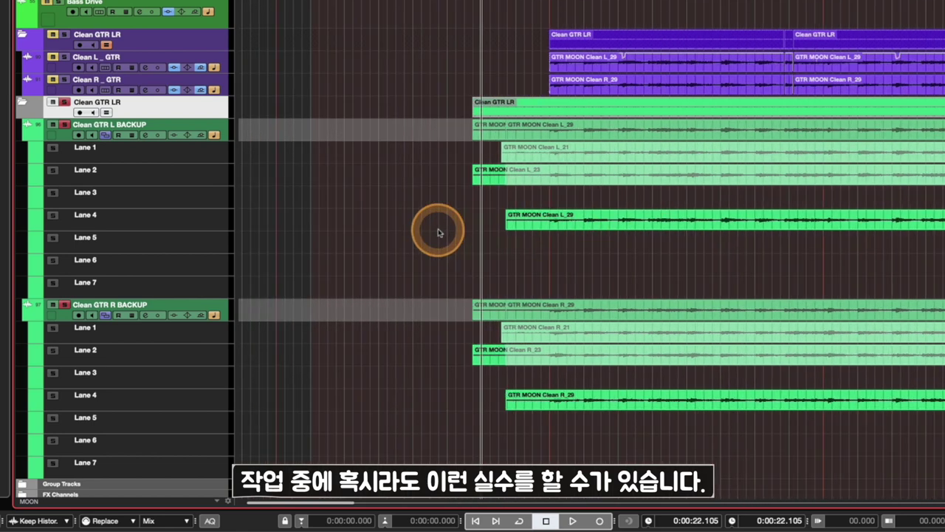
pyautogui.scroll(-5, 438, 232)
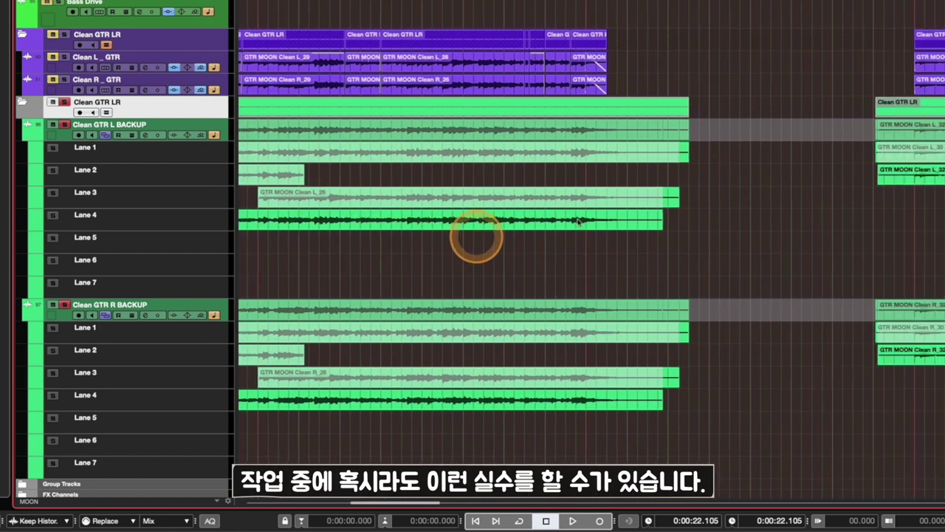
pyautogui.moveTo(678, 203); pyautogui.dragTo(525, 203)
pyautogui.hscroll(3, 597, 257)
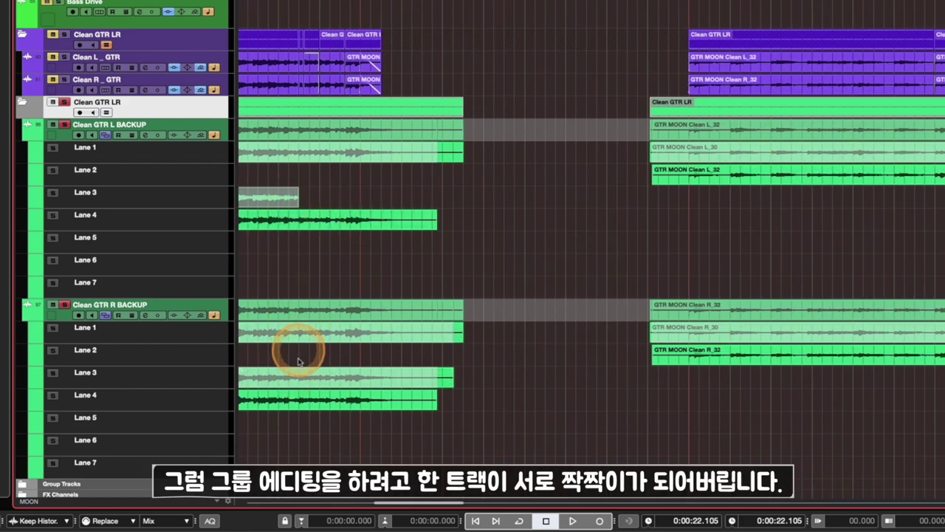
# Trim the starts of GTR MOON Clean L_32 in Lane 2 and R_30 in Lane 1 separately in the second section
pyautogui.hscroll(3, 594, 258)
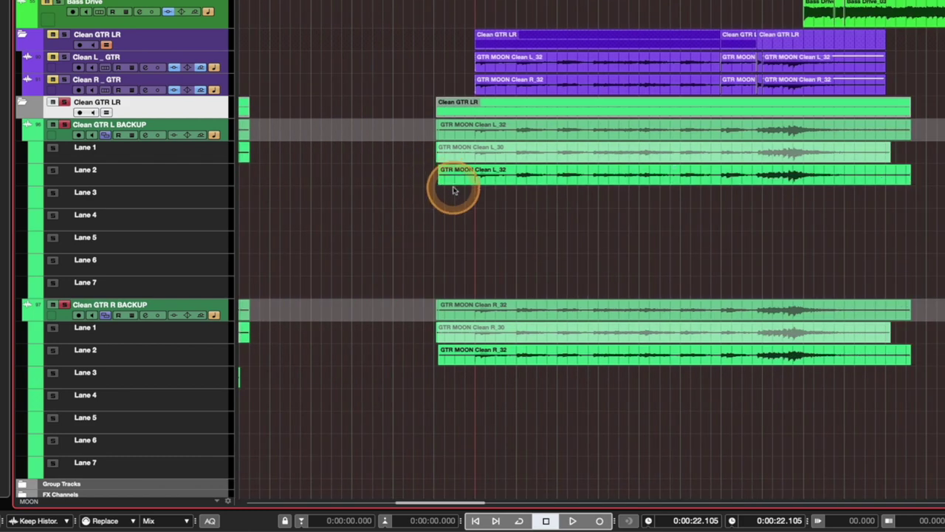
pyautogui.hscroll(-4, 452, 189)
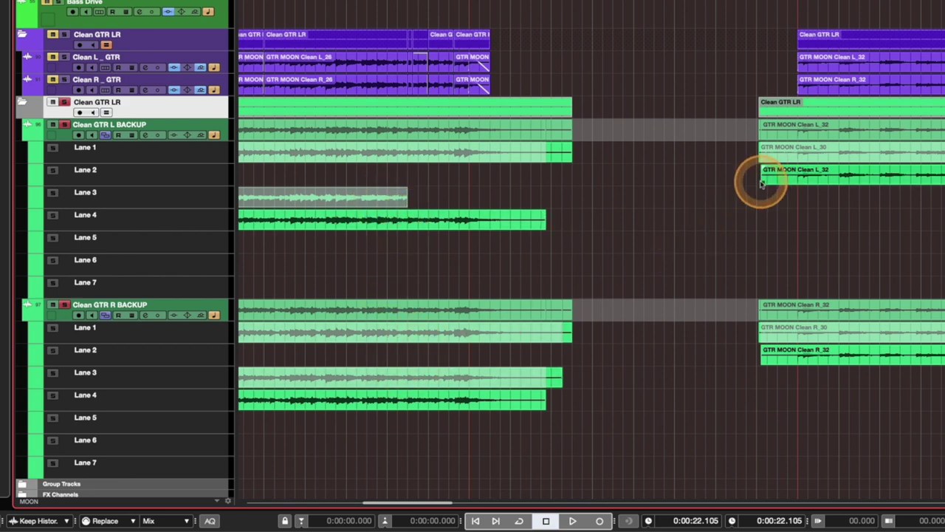
pyautogui.moveTo(762, 183); pyautogui.dragTo(788, 181)
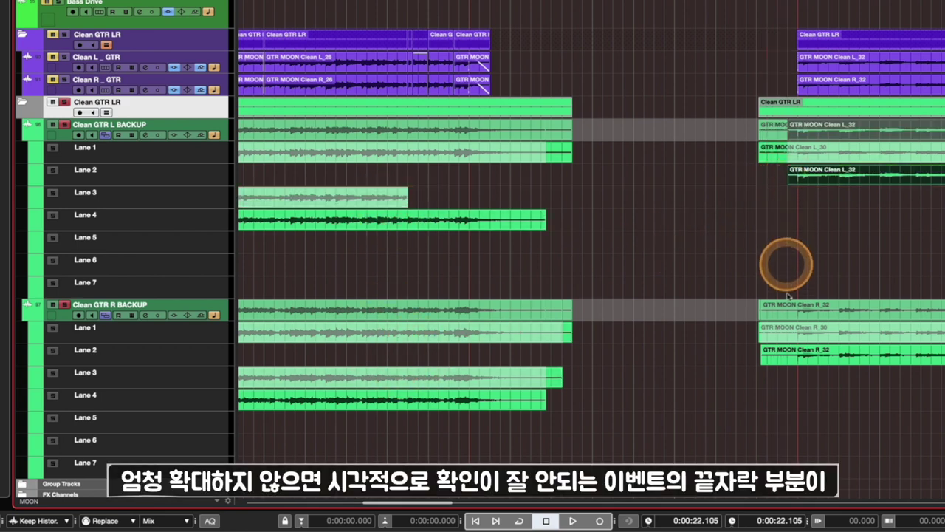
pyautogui.moveTo(761, 332); pyautogui.dragTo(779, 334)
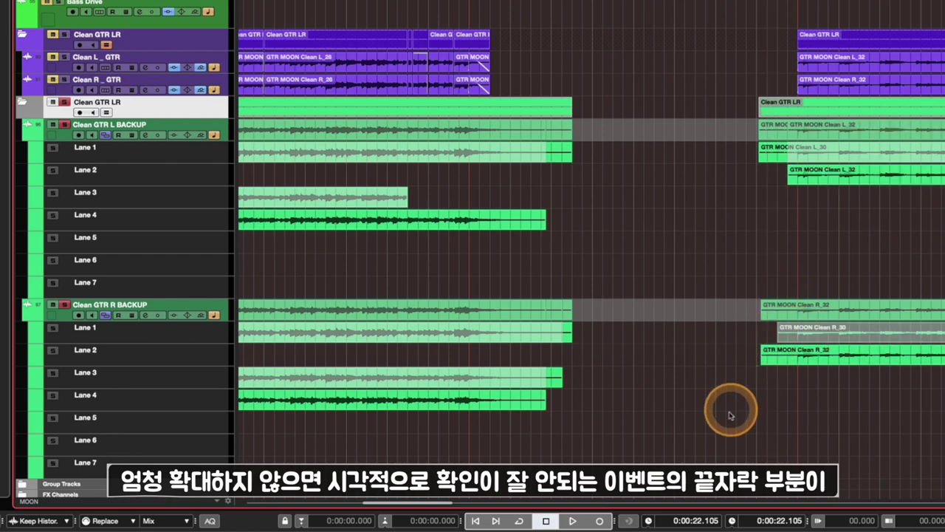
# Turn on Group Editing for the Clean GTR LR backup folder with the mismatched left and right takes
pyautogui.press('g')
pyautogui.press('g')
pyautogui.press('g')
pyautogui.press('g')
pyautogui.press('g')
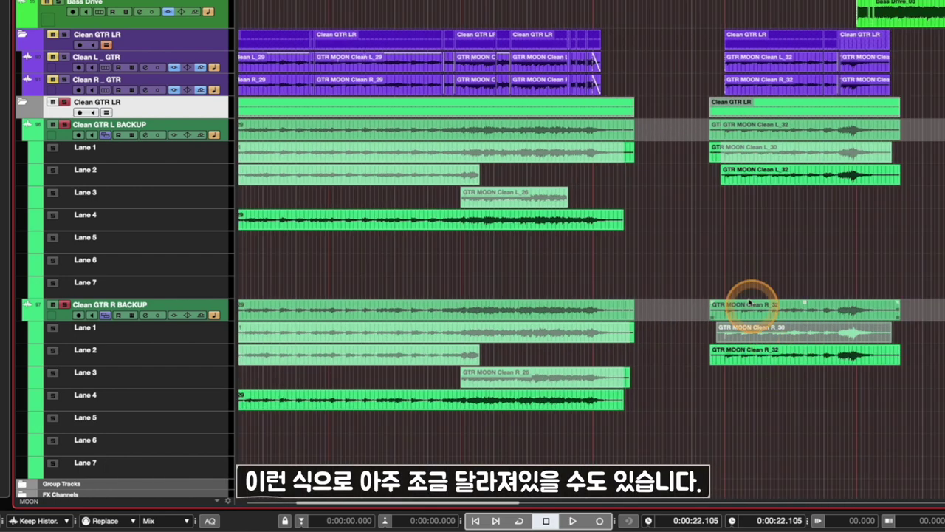
pyautogui.press('g')
pyautogui.press('g')
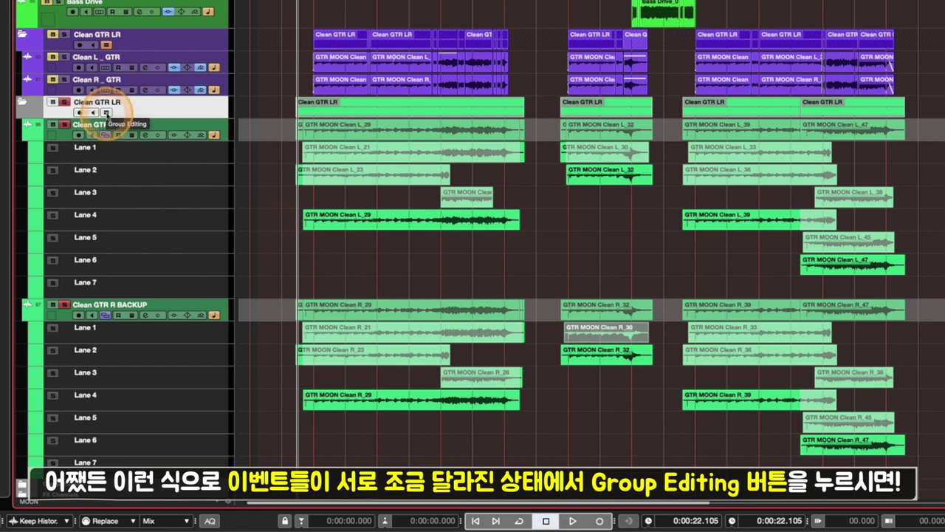
pyautogui.click(106, 112)
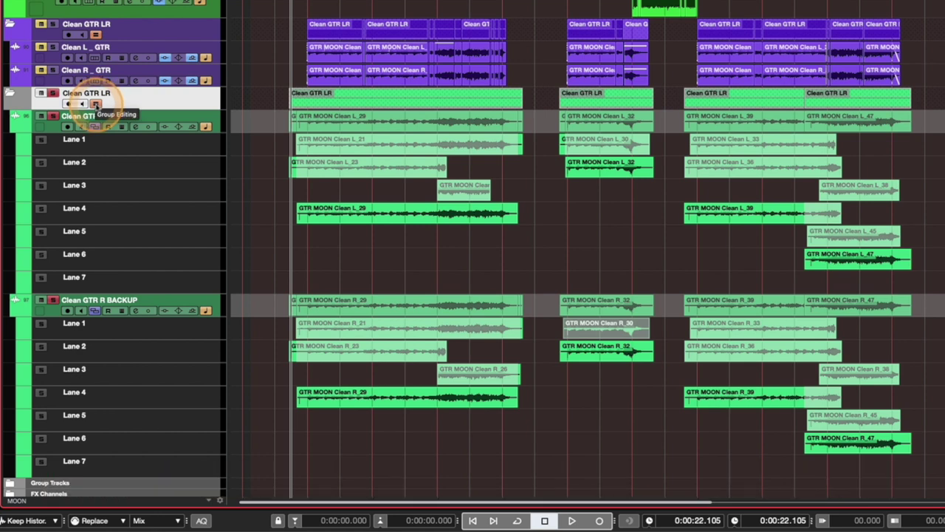
# Select the matching Lane 4 takes and the mismatched Lane 3 takes to test group selection, and restore equal take lengths on both backup tracks
pyautogui.moveTo(297, 219)
pyautogui.mouseDown()
pyautogui.moveTo(337, 211)
pyautogui.moveTo(301, 218)
pyautogui.mouseUp()
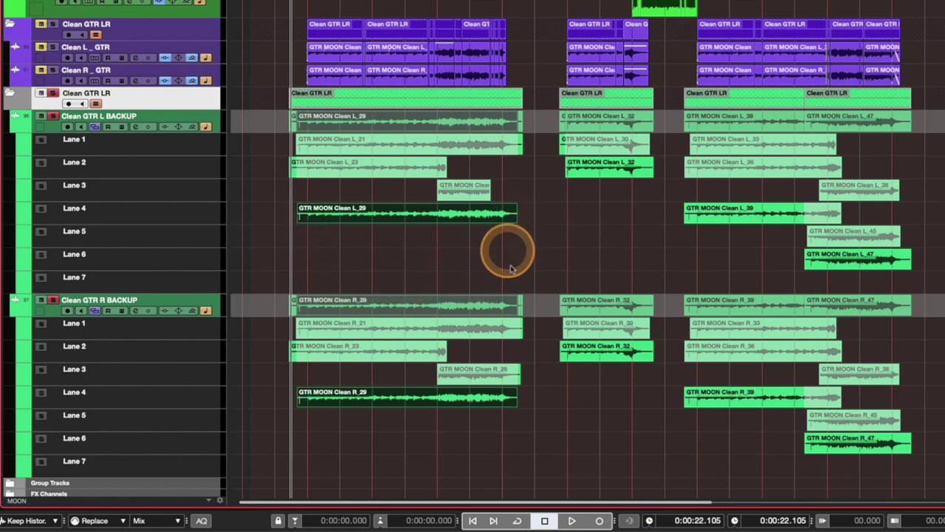
pyautogui.click(497, 377)
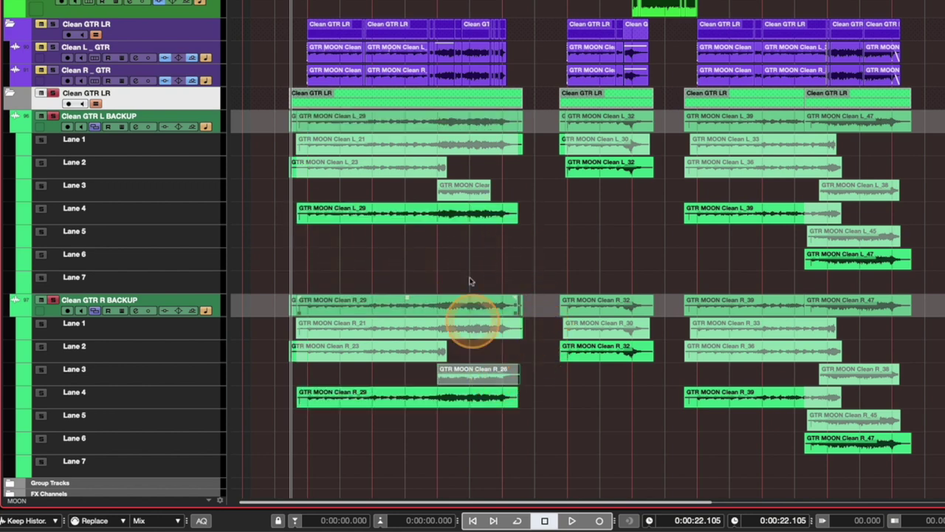
pyautogui.click(468, 197)
pyautogui.moveTo(518, 382)
pyautogui.mouseDown()
pyautogui.moveTo(456, 380)
pyautogui.moveTo(520, 381)
pyautogui.mouseUp()
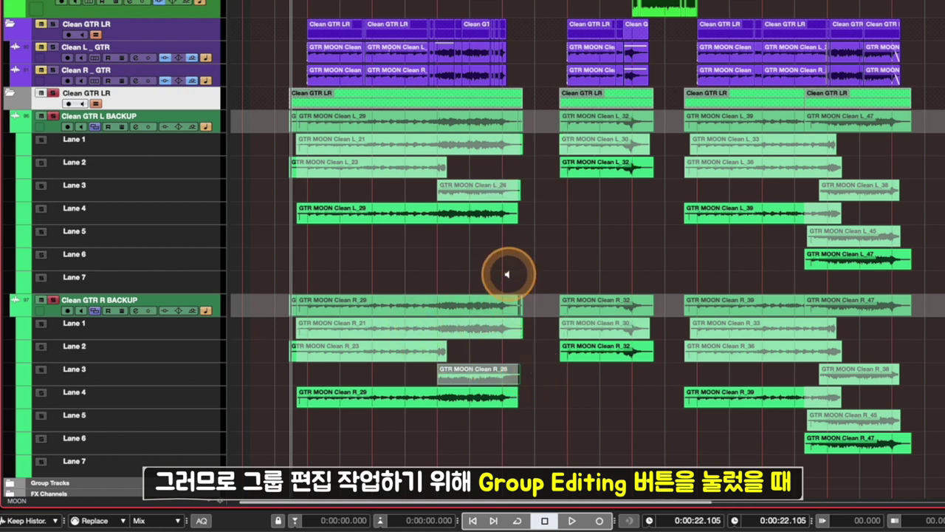
# Switch Group Editing off and back on for the Clean GTR LR backup folder with the left and right takes matching
pyautogui.click(95, 104)
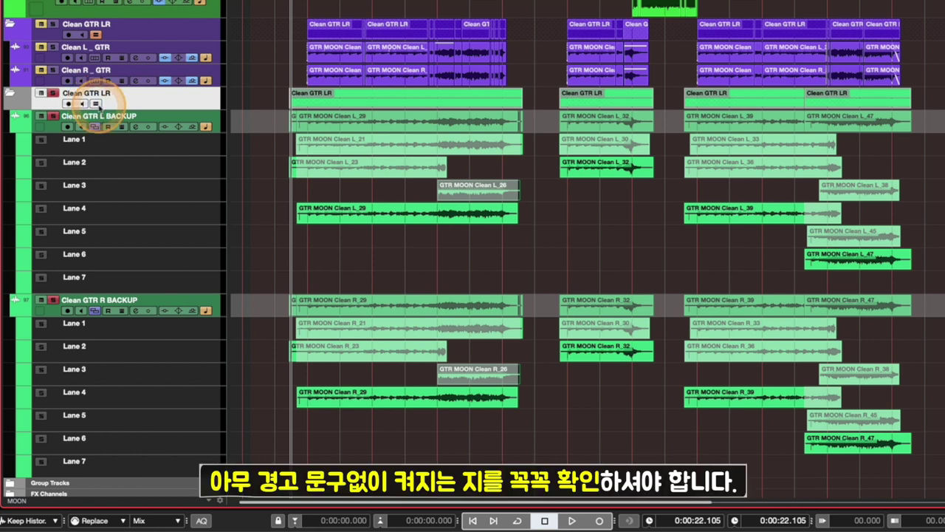
pyautogui.click(97, 104)
pyautogui.click(96, 104)
pyautogui.click(96, 104)
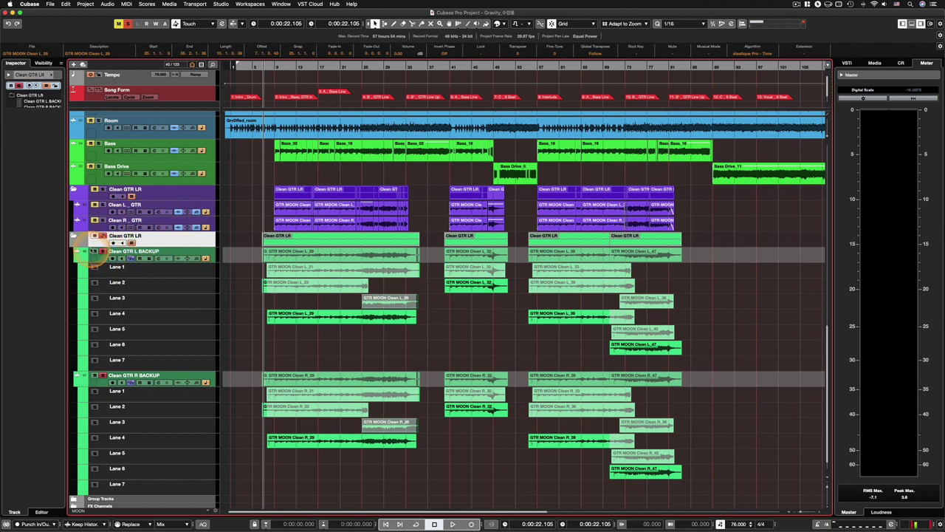
# Collapse the backup folder with its Group Editing off, and move the solo from it to the edited purple Clean GTR LR folder
pyautogui.click(73, 236)
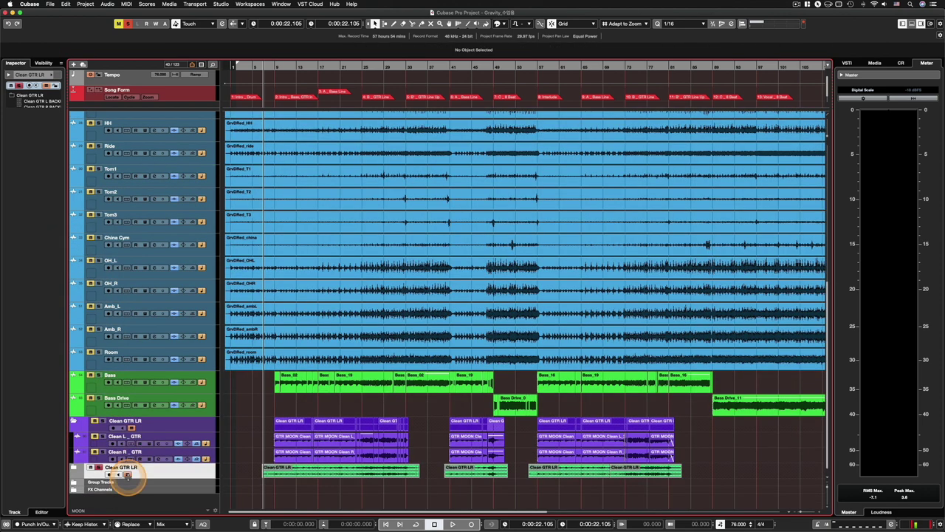
pyautogui.click(92, 467)
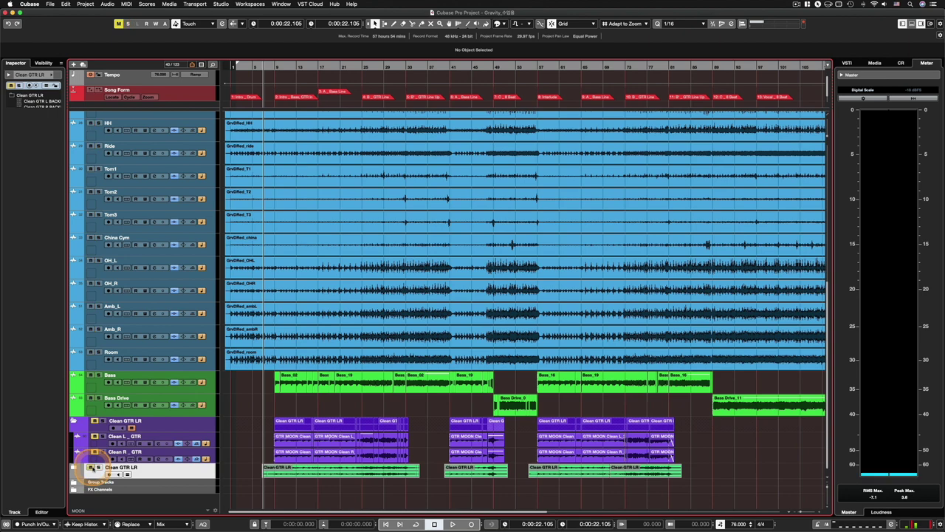
pyautogui.click(104, 420)
# Enlarge the track heights and expand the Clean GTR LR backup folder to show its take lanes below the edited guitar tracks
pyautogui.hotkey('shift', 'h')
pyautogui.hotkey('shift', 'h')
pyautogui.hotkey('shift', 'h')
pyautogui.hotkey('shift', 'h')
pyautogui.hotkey('shift', 'h')
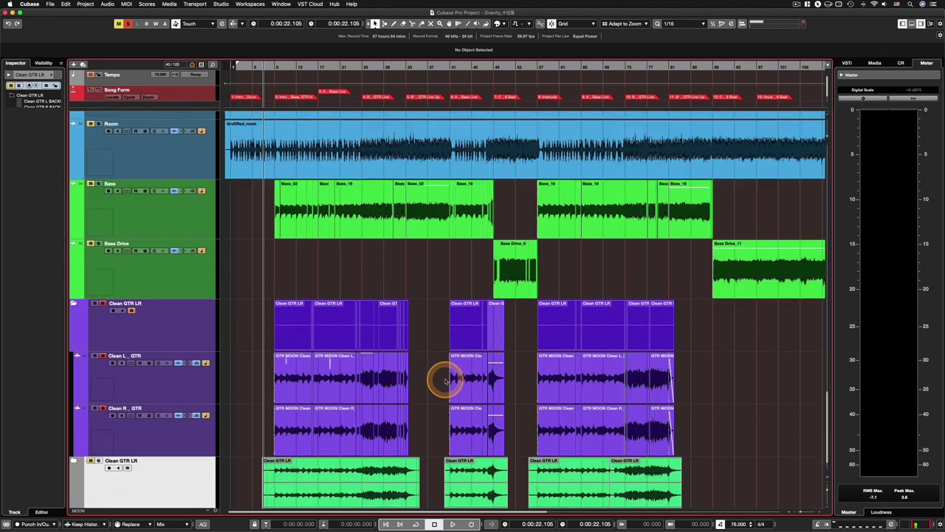
pyautogui.scroll(-1, 373, 399)
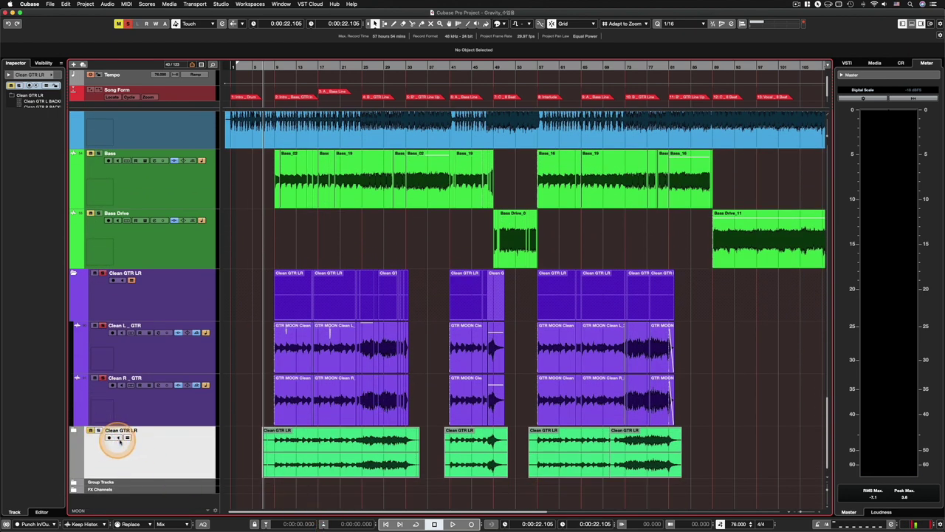
pyautogui.click(73, 431)
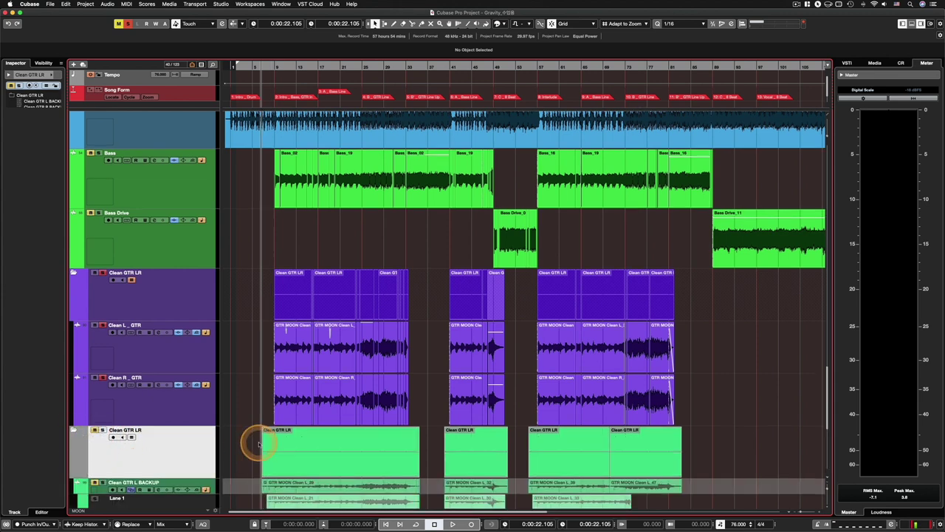
pyautogui.scroll(-5, 258, 441)
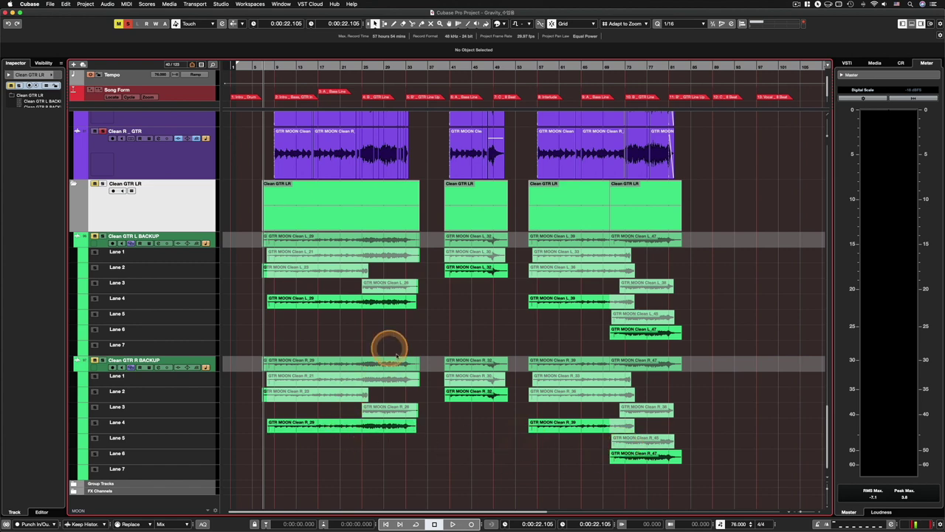
# Select the edited Clean L _ GTR and Clean R _ GTR tracks in turn, and select all their events together
pyautogui.scroll(5, 391, 369)
pyautogui.click(181, 258)
pyautogui.click(162, 227)
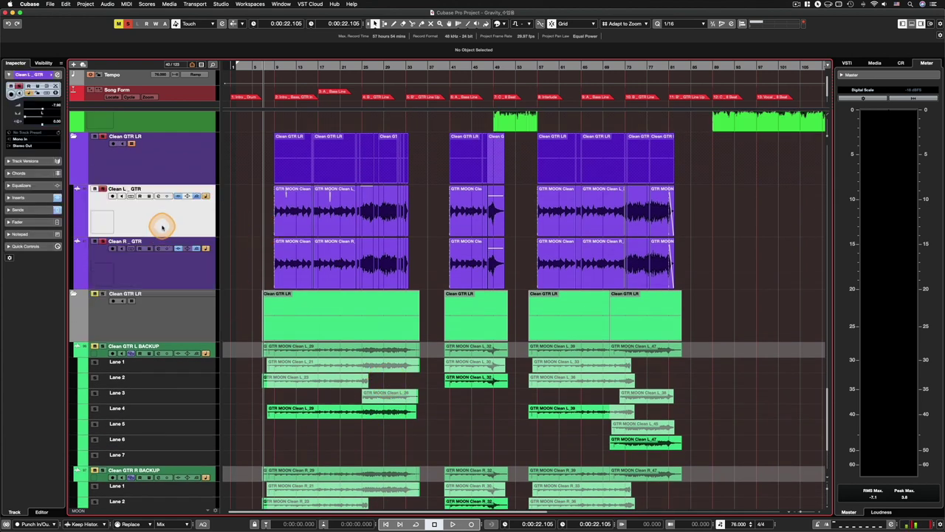
pyautogui.click(163, 267)
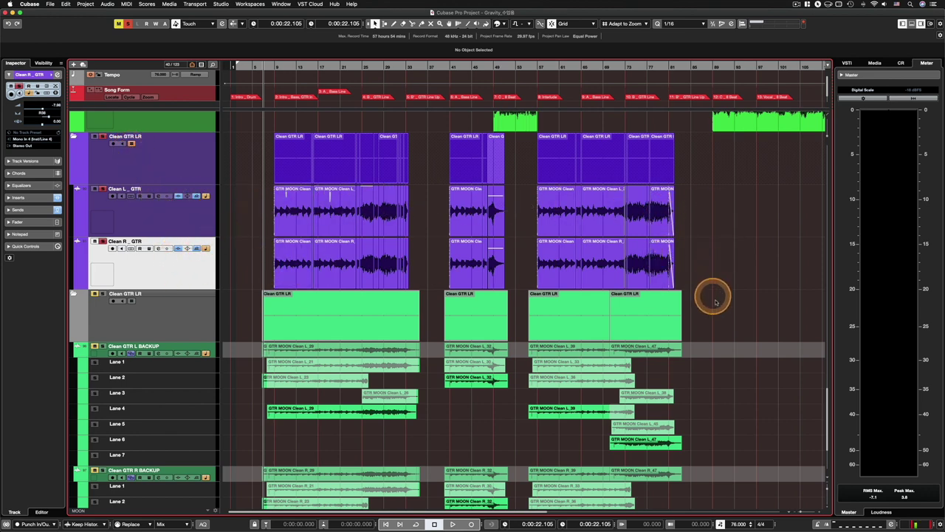
pyautogui.moveTo(706, 264); pyautogui.dragTo(207, 195)
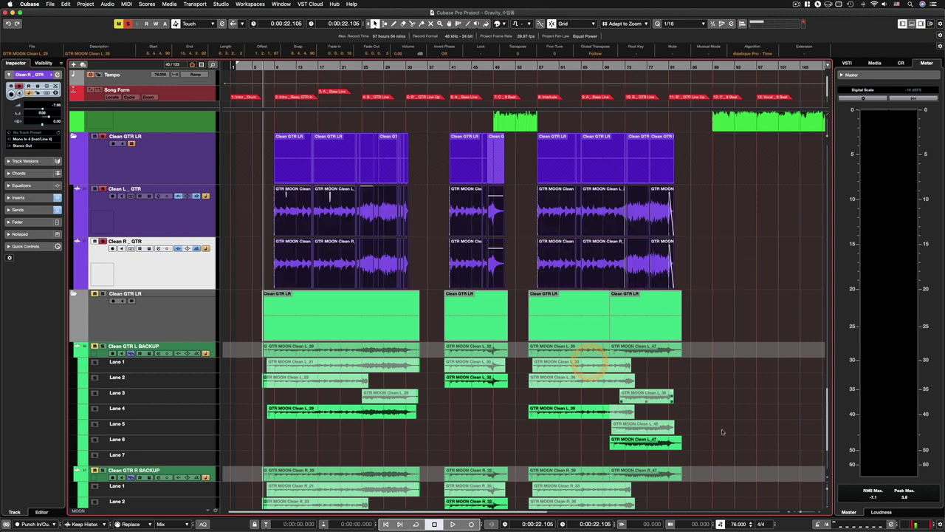
# Examine the drum, bass, edited guitar and backup tracks across the whole song at different zoom levels
pyautogui.scroll(6, 723, 418)
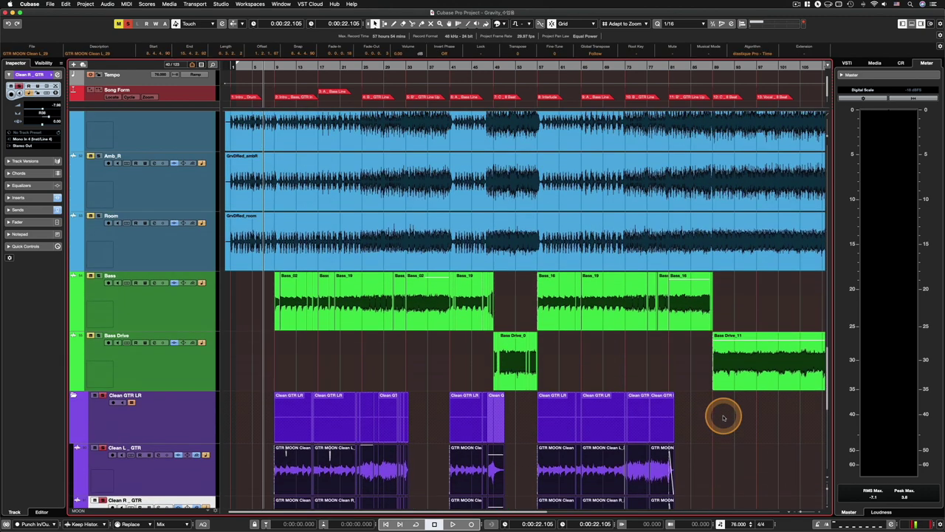
pyautogui.press('g')
pyautogui.press('g')
pyautogui.hotkey('shift', 'g')
pyautogui.hotkey('shift', 'g')
pyautogui.hotkey('shift', 'g')
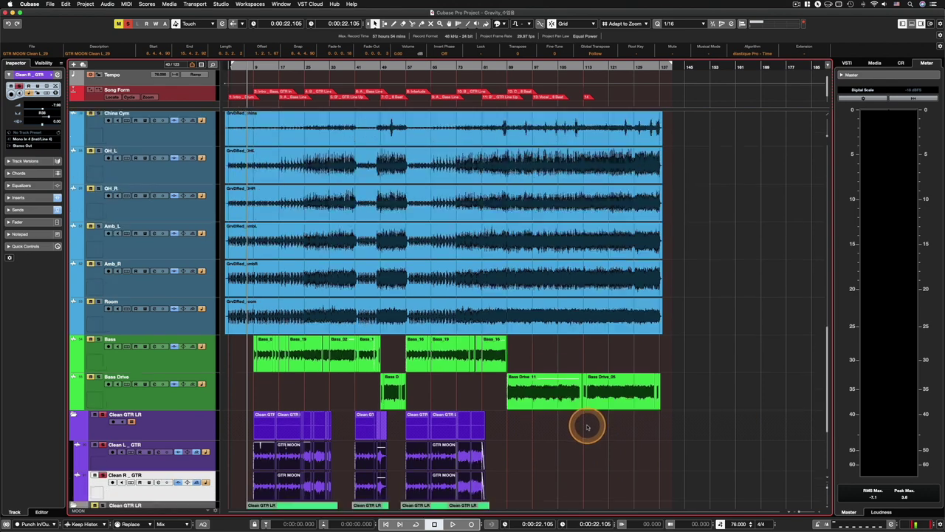
pyautogui.hotkey('shift', 'g')
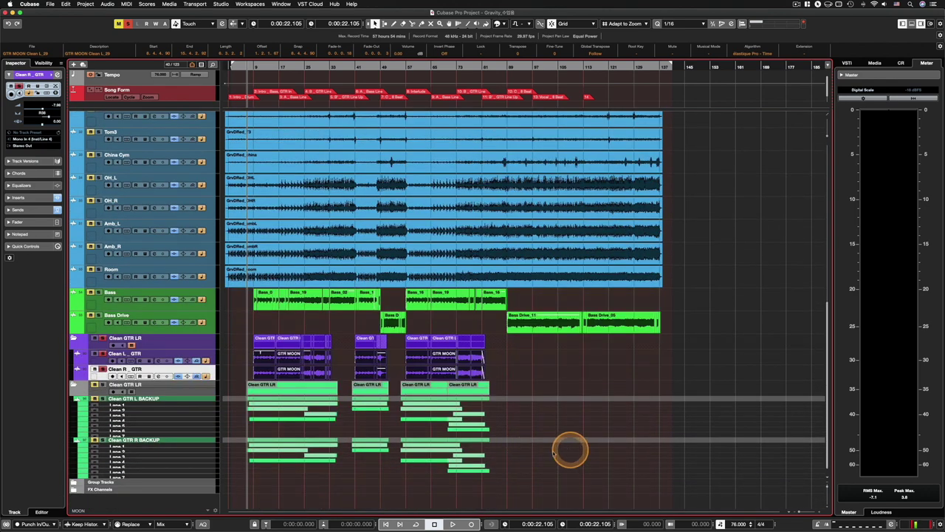
pyautogui.hotkey('shift', 'h')
pyautogui.hotkey('shift', 'h')
pyautogui.press('h')
pyautogui.press('h')
pyautogui.press('h')
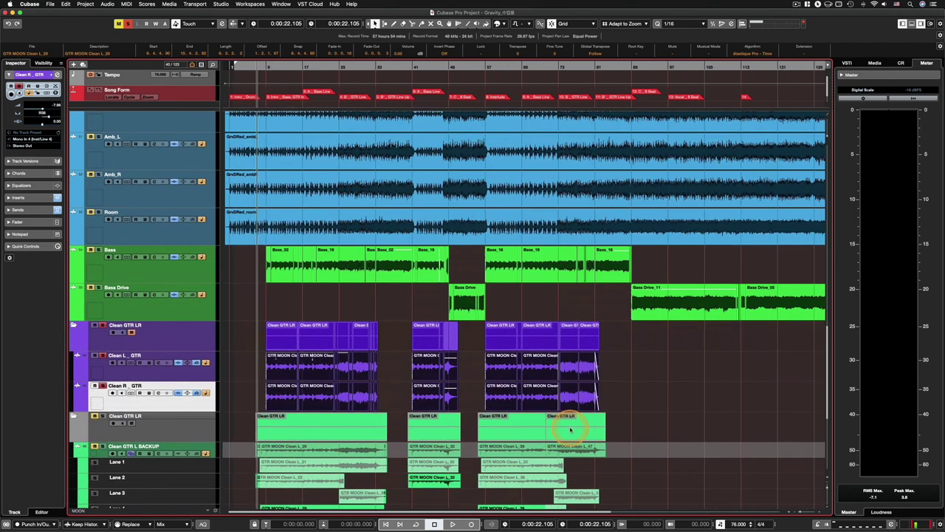
pyautogui.press('g')
pyautogui.press('g')
pyautogui.scroll(2, 588, 428)
pyautogui.scroll(3, 589, 425)
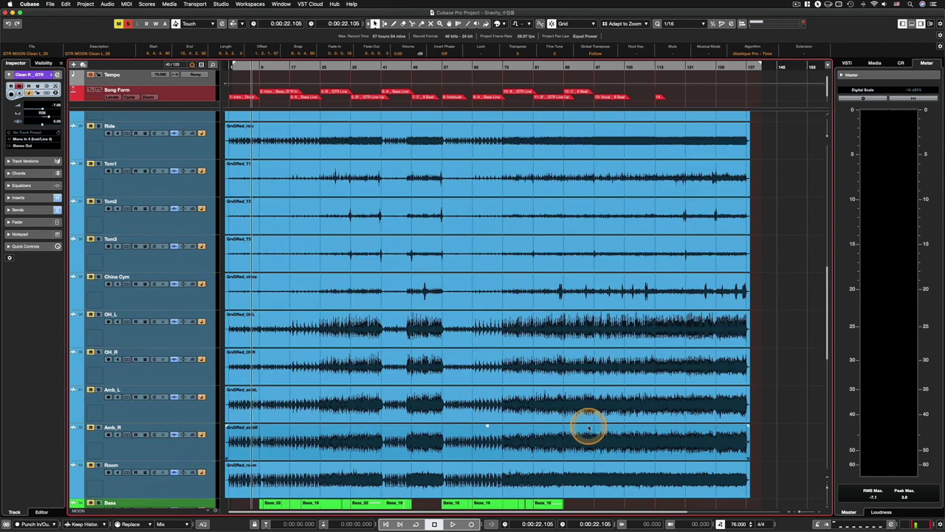
pyautogui.scroll(-5, 589, 427)
pyautogui.hotkey('shift', 'g')
pyautogui.hotkey('shift', 'g')
pyautogui.hotkey('shift', 'g')
pyautogui.hotkey('shift', 'h')
pyautogui.hotkey('shift', 'h')
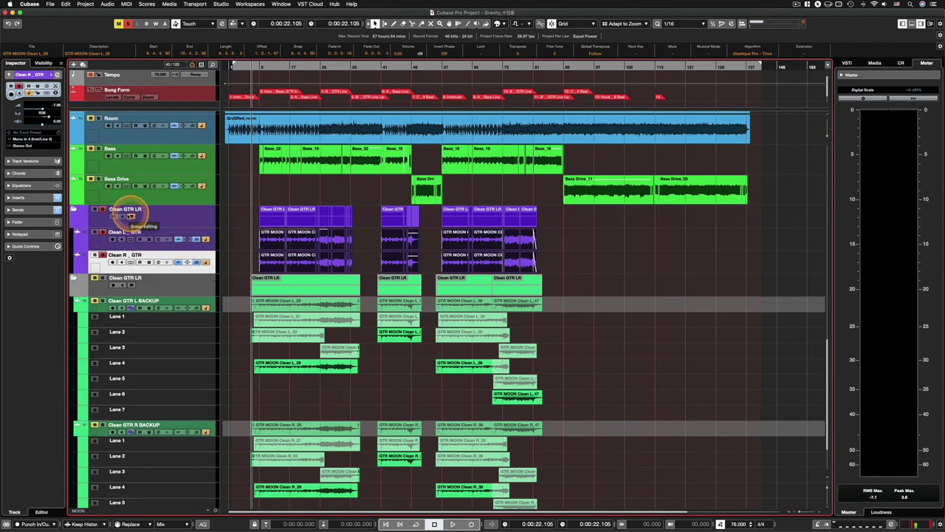
# Select all drum events and the drum tracks from Kick_In to Room, and move the tracks to a new folder
pyautogui.scroll(5, 697, 393)
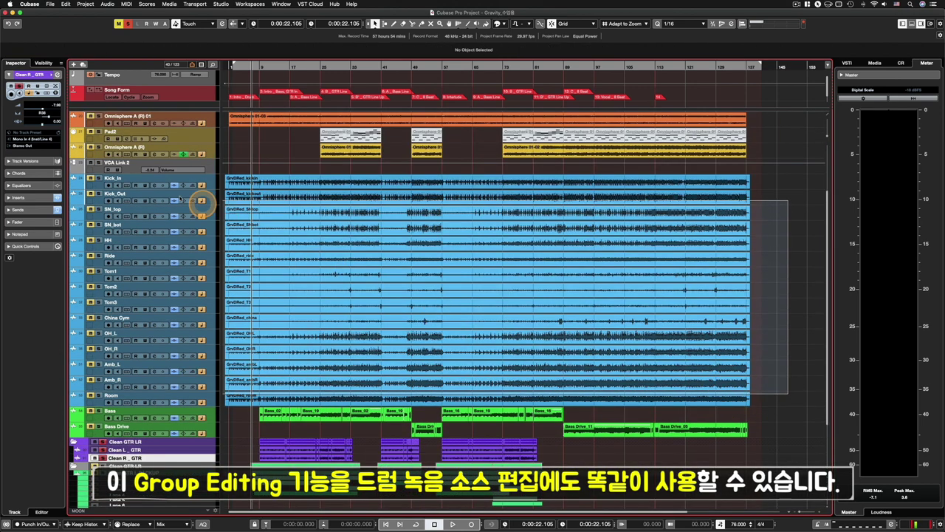
pyautogui.click(206, 189)
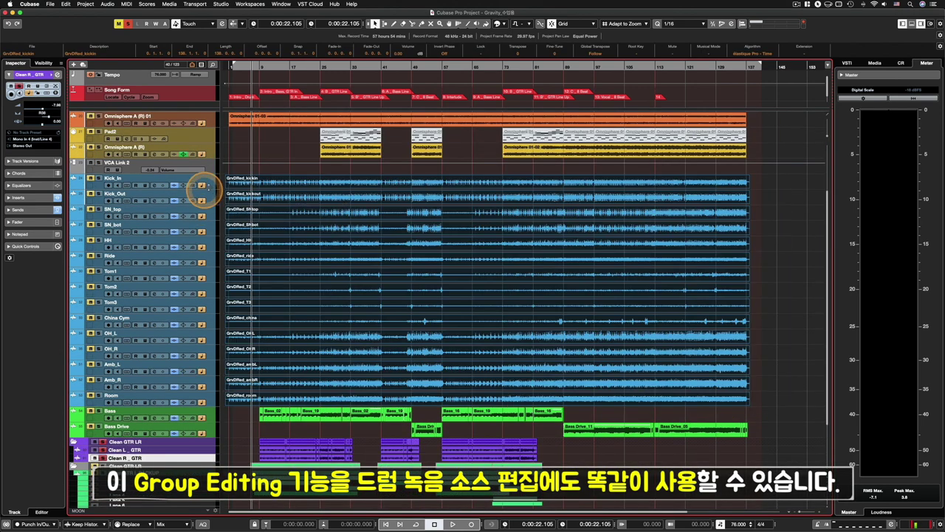
pyautogui.click(214, 404)
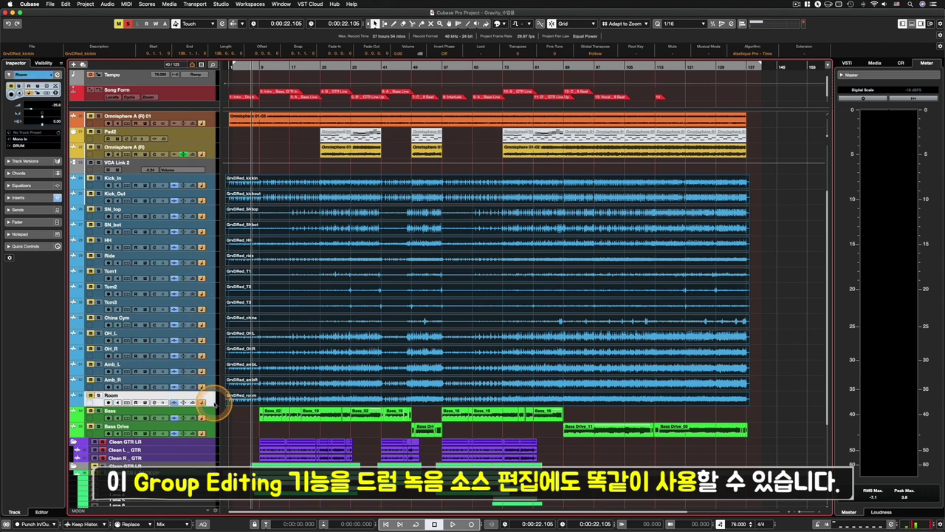
pyautogui.keyDown('shift'); pyautogui.click(208, 187); pyautogui.keyUp('shift')
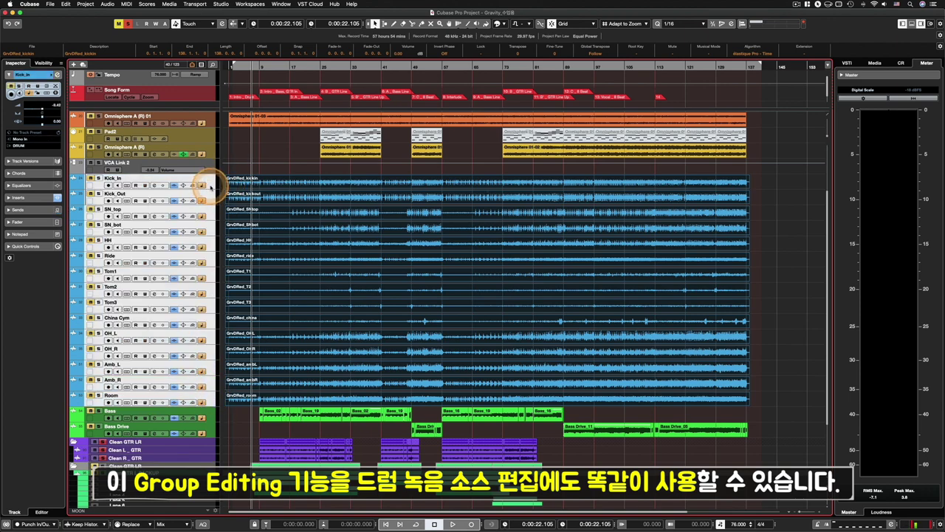
pyautogui.rightClick(210, 188)
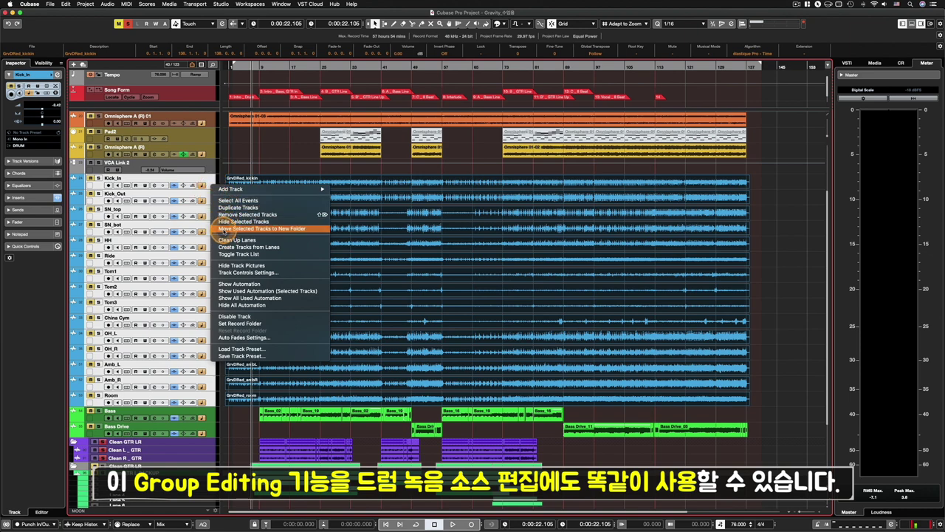
pyautogui.click(224, 228)
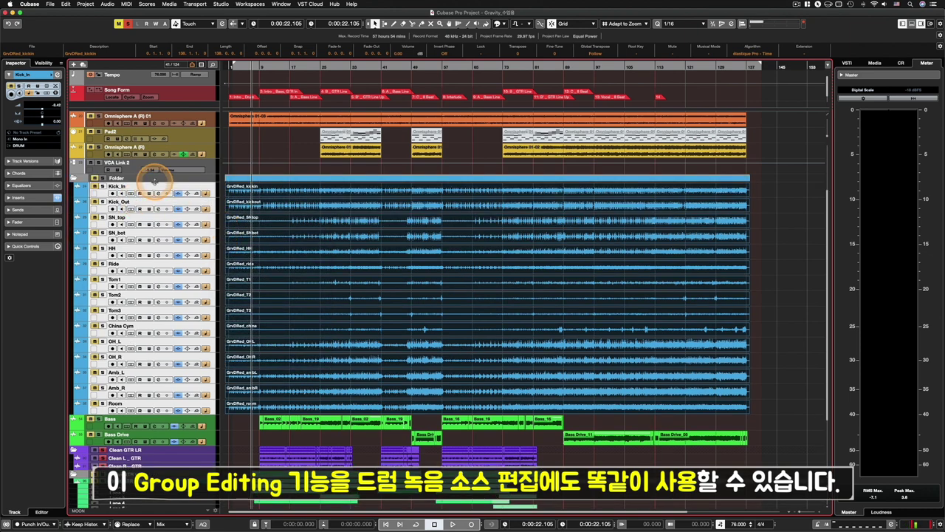
# Turn on Group Editing for the drum folder and adjust the end of all its drum events together, extending them slightly past their original end
pyautogui.click(154, 180)
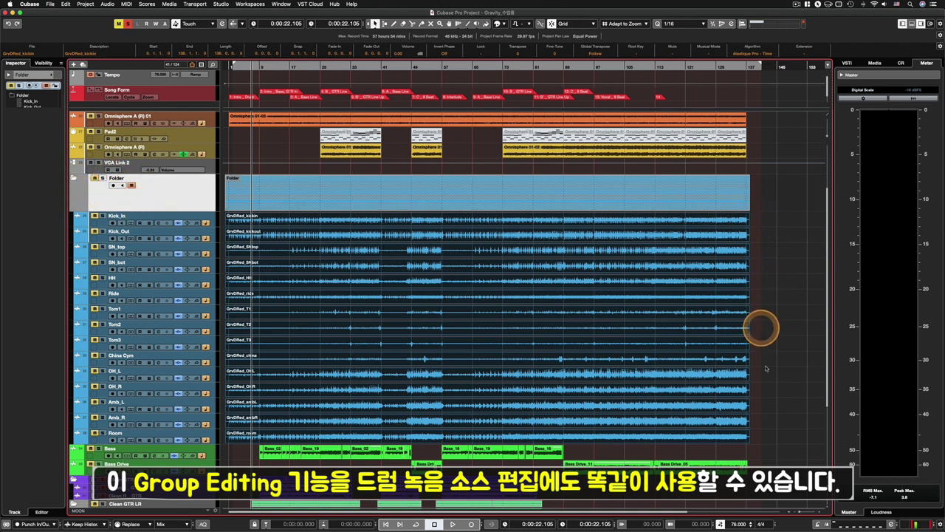
pyautogui.click(746, 447)
pyautogui.moveTo(746, 441)
pyautogui.mouseDown()
pyautogui.moveTo(623, 433)
pyautogui.moveTo(770, 432)
pyautogui.moveTo(755, 433)
pyautogui.mouseUp()
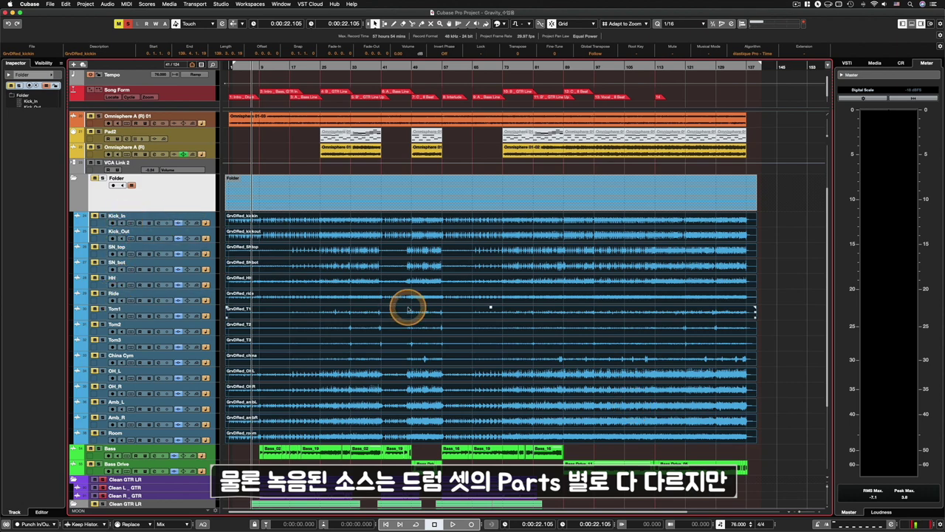
pyautogui.moveTo(756, 440); pyautogui.dragTo(753, 441)
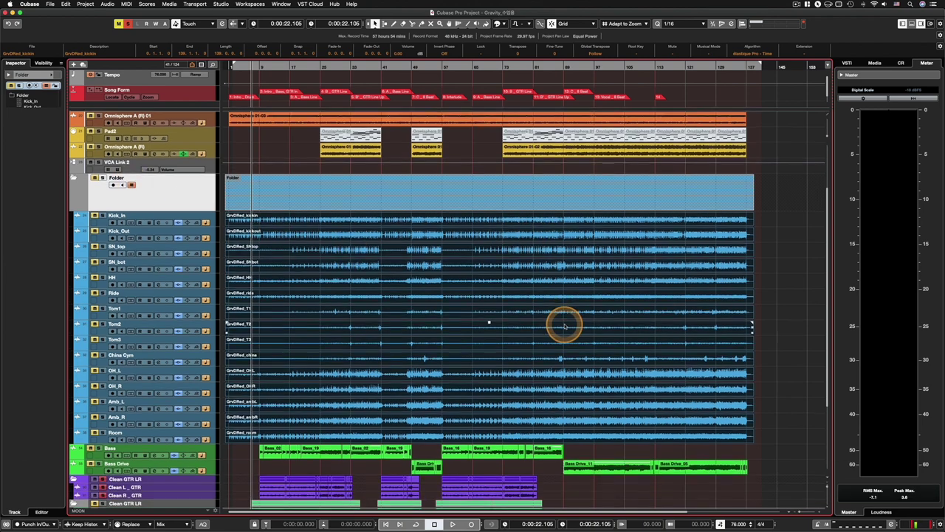
pyautogui.scroll(-2, 563, 325)
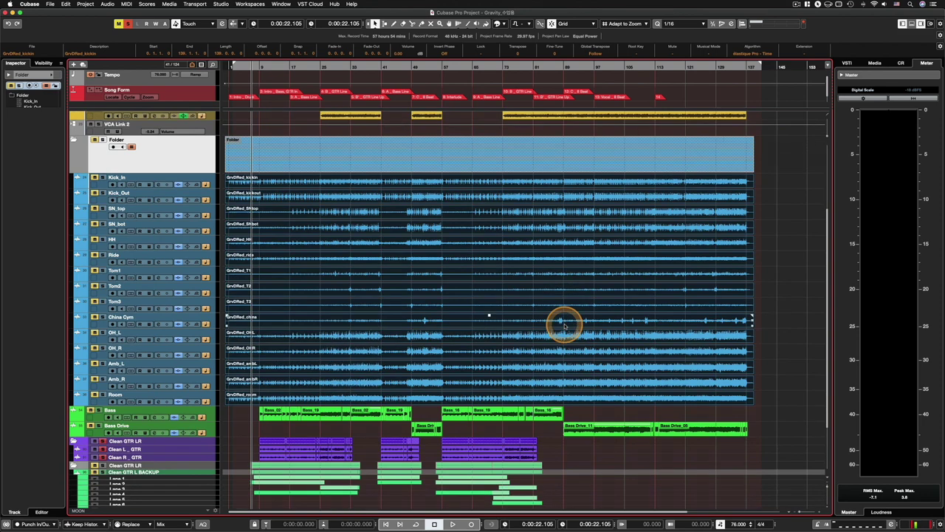